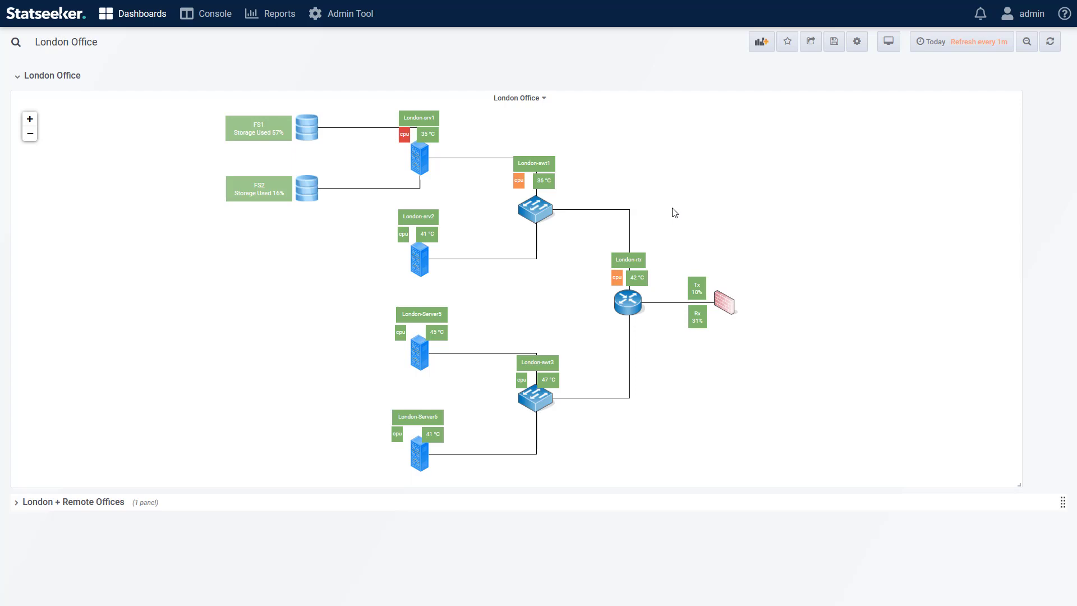
Step: Collapse the London Office row, expand London + Remote Offices, and open its London Office image map panel for editing
left_click(17, 79)
left_click(17, 104)
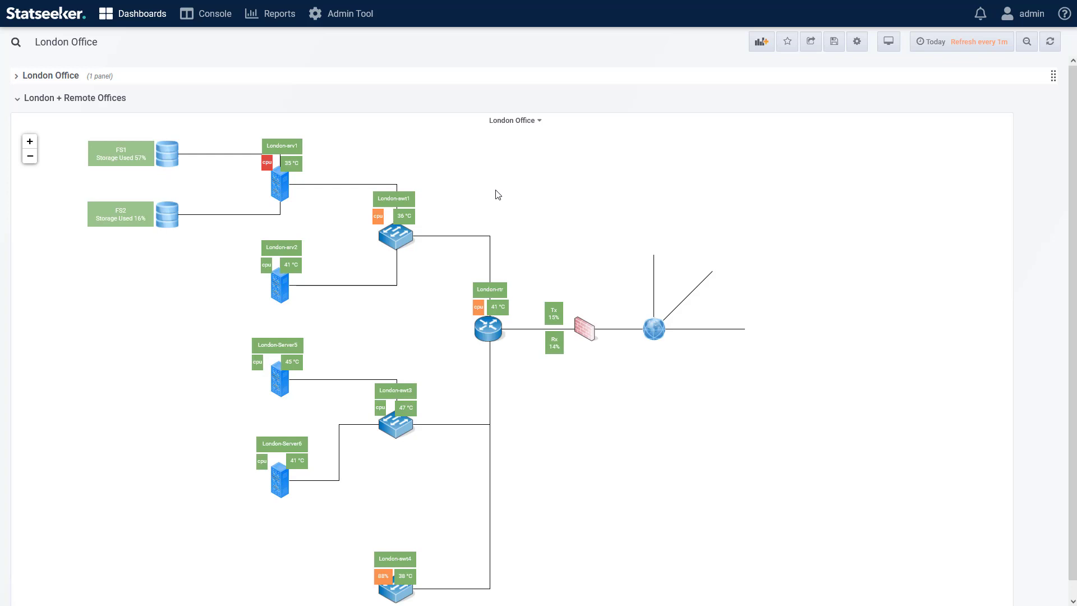
left_click(510, 120)
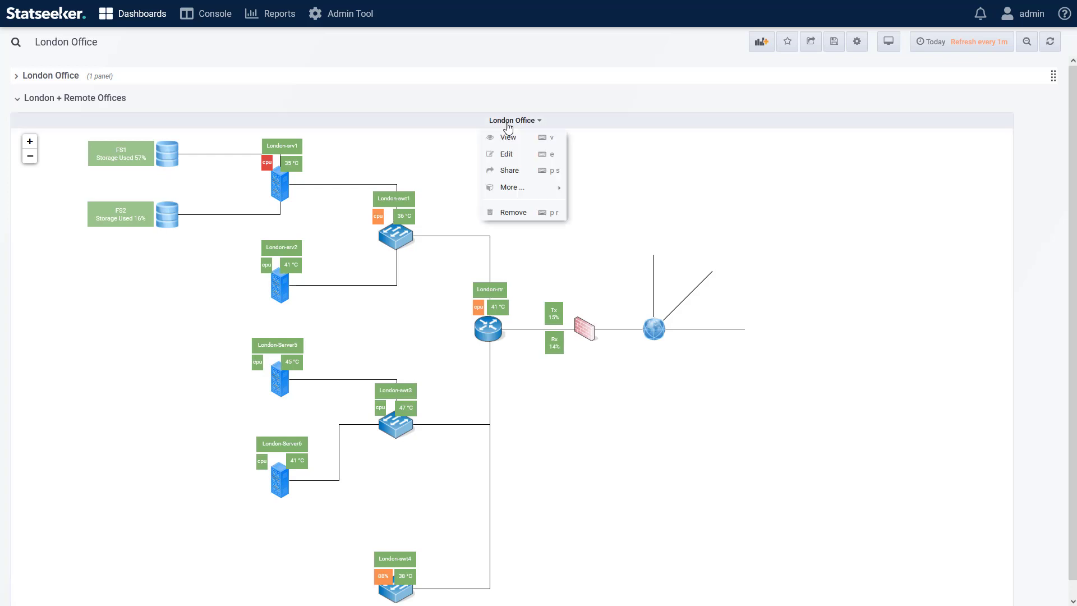
left_click(516, 160)
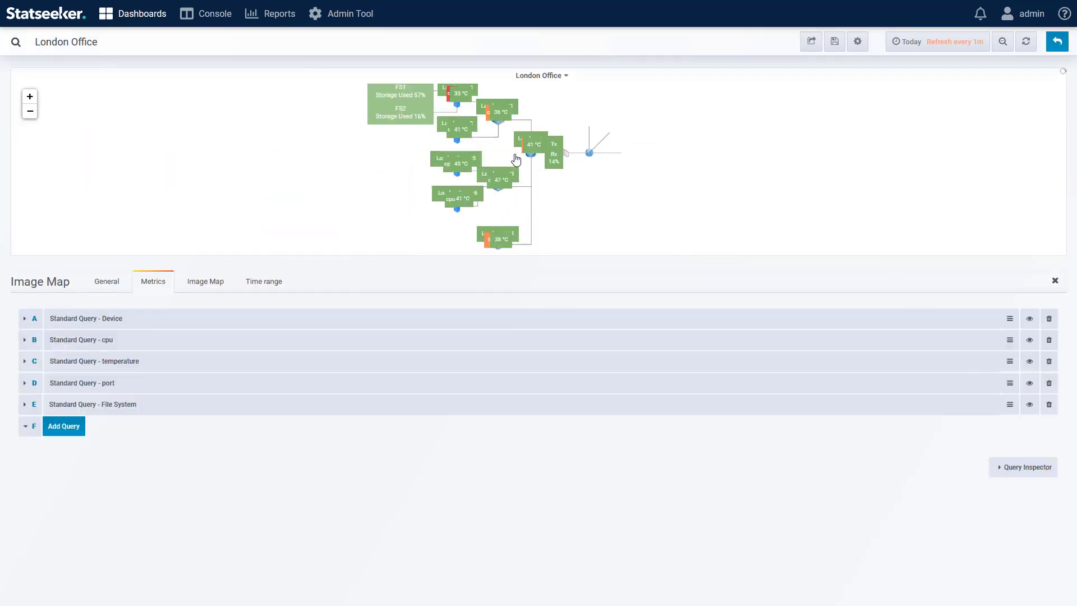
Step: Add a new standard query F to the panel with Device as its object
left_click(63, 427)
left_click(114, 447)
mouse_move(132, 508)
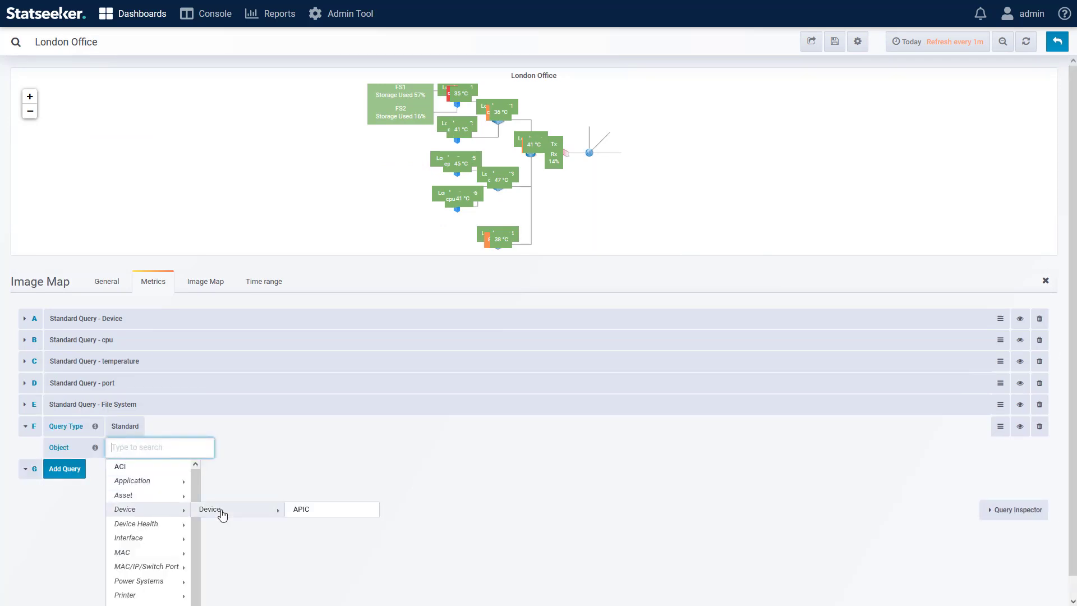
left_click(224, 510)
Step: Restrict query F to the groups Paris, Berlin and Helsinki
left_click(115, 469)
type("Par")
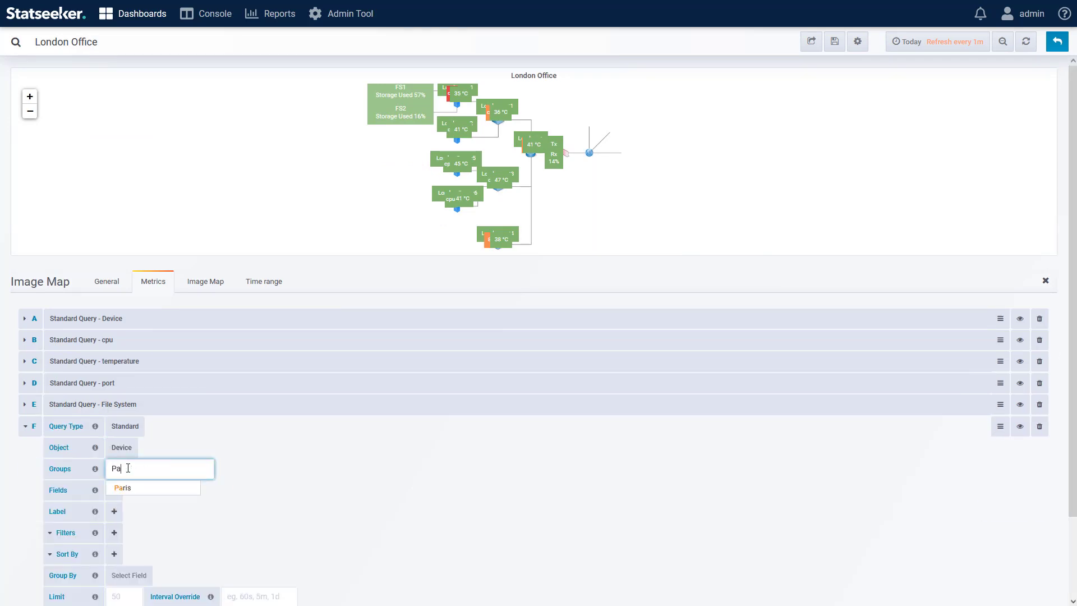
left_click(127, 490)
left_click(157, 468)
type("Ber")
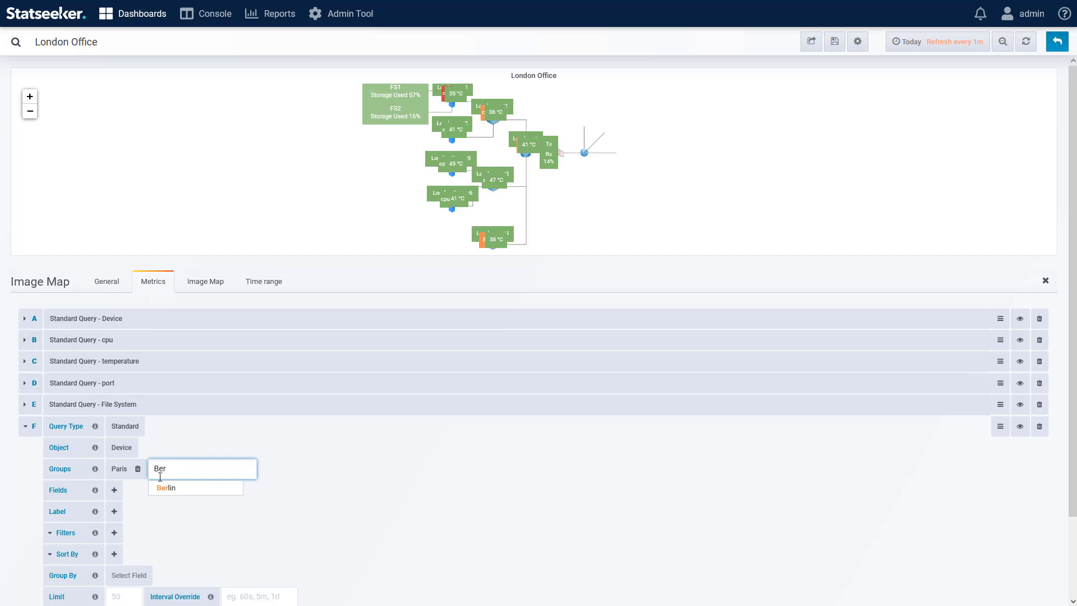
left_click(167, 486)
left_click(200, 465)
type("Hel")
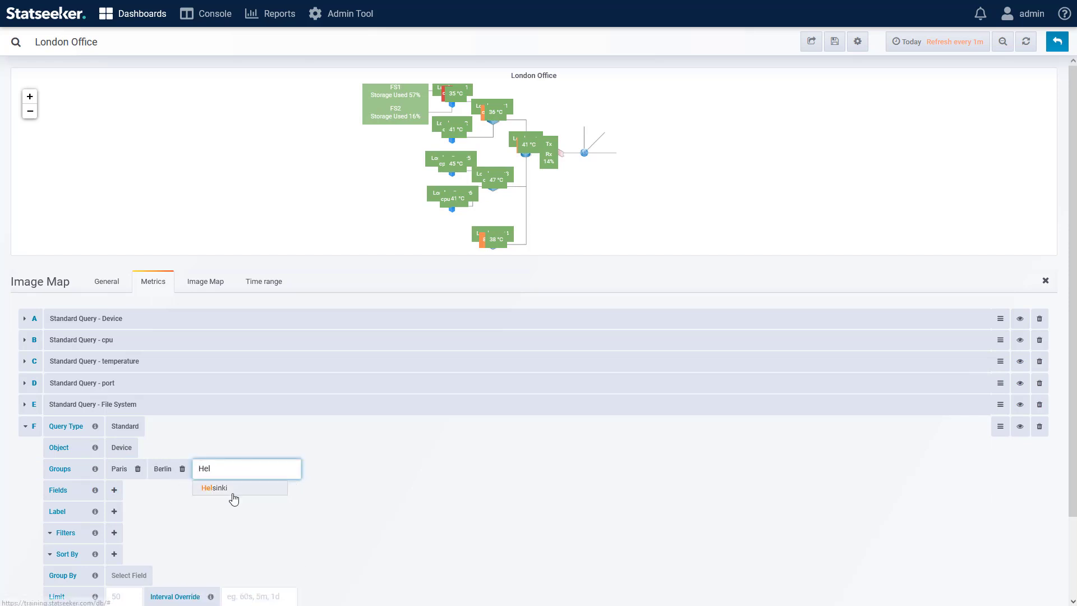
left_click(232, 489)
Step: Add the Ping State field to query F with the Percent in states format for the up state
left_click(114, 490)
mouse_move(185, 582)
left_click(224, 577)
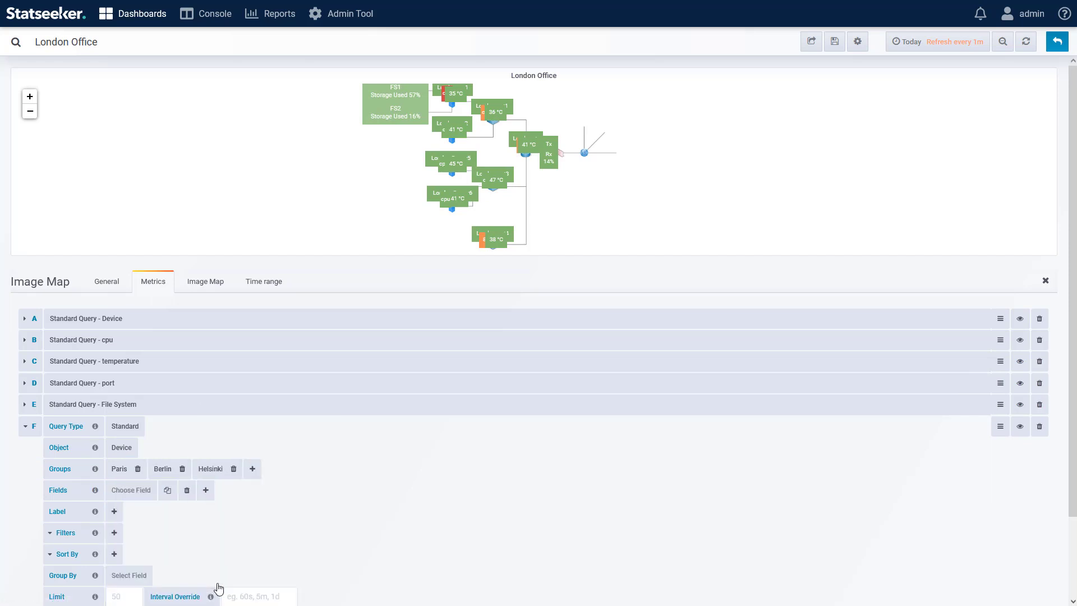
left_click(179, 490)
left_click(215, 510)
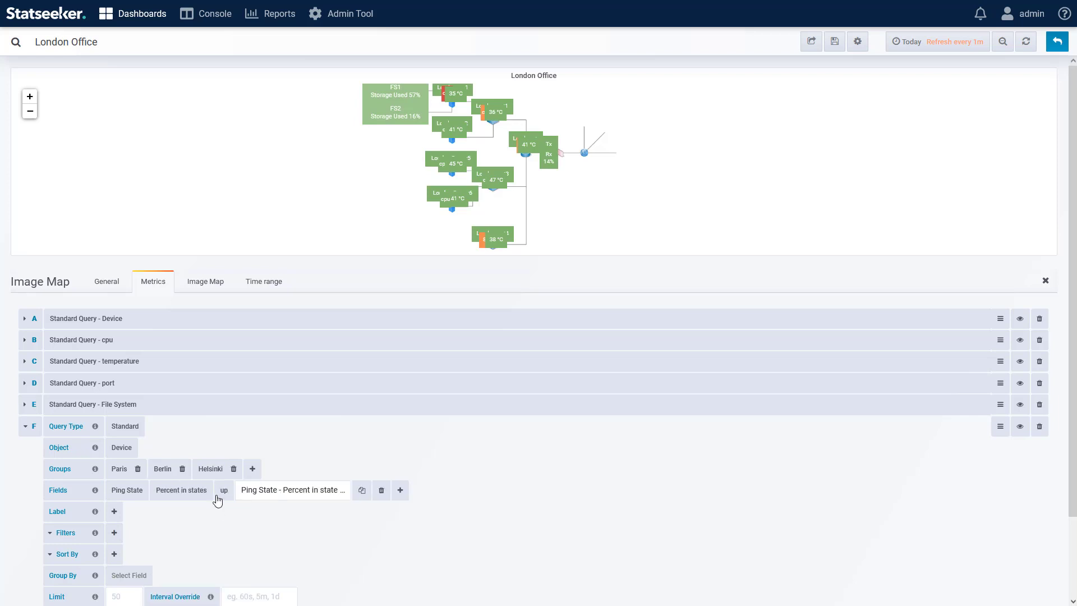
Step: Label query F by the Location configuration field and group its results by Location
left_click(114, 511)
mouse_move(140, 588)
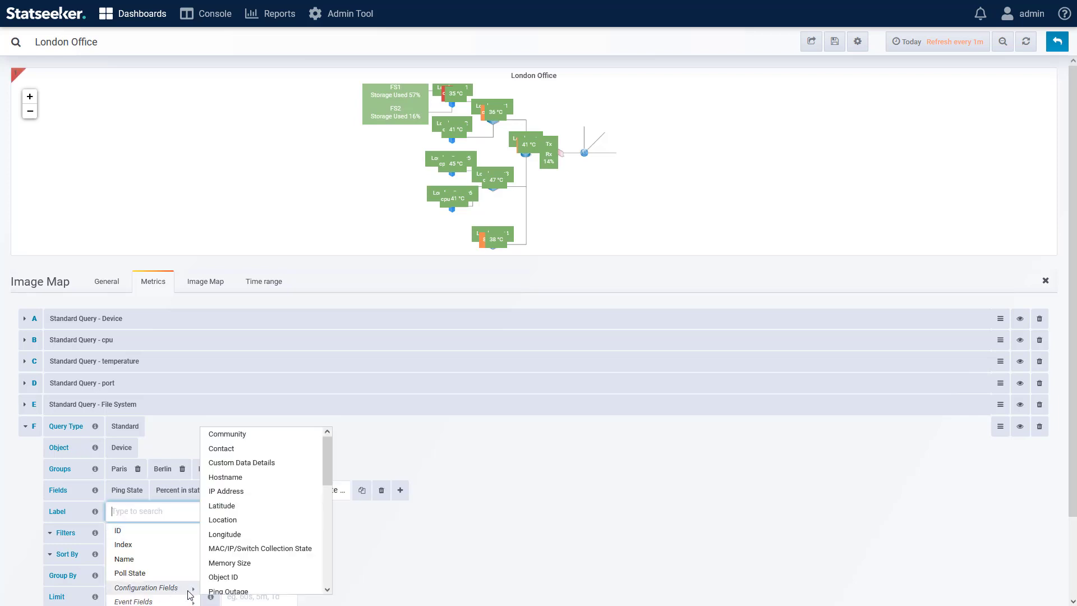
left_click(232, 520)
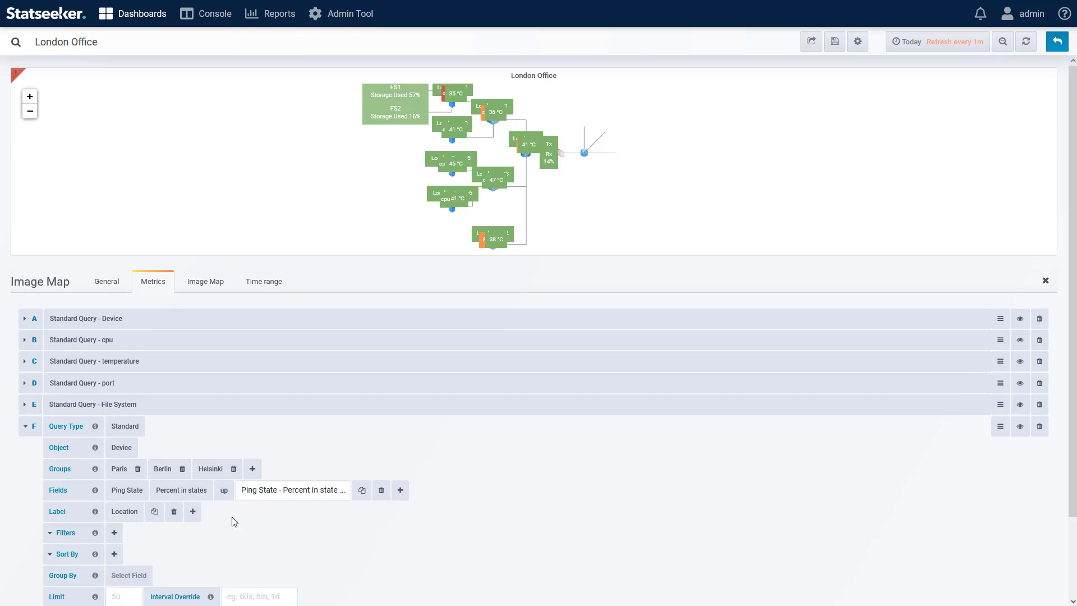
scroll(78, 489, "down", 2)
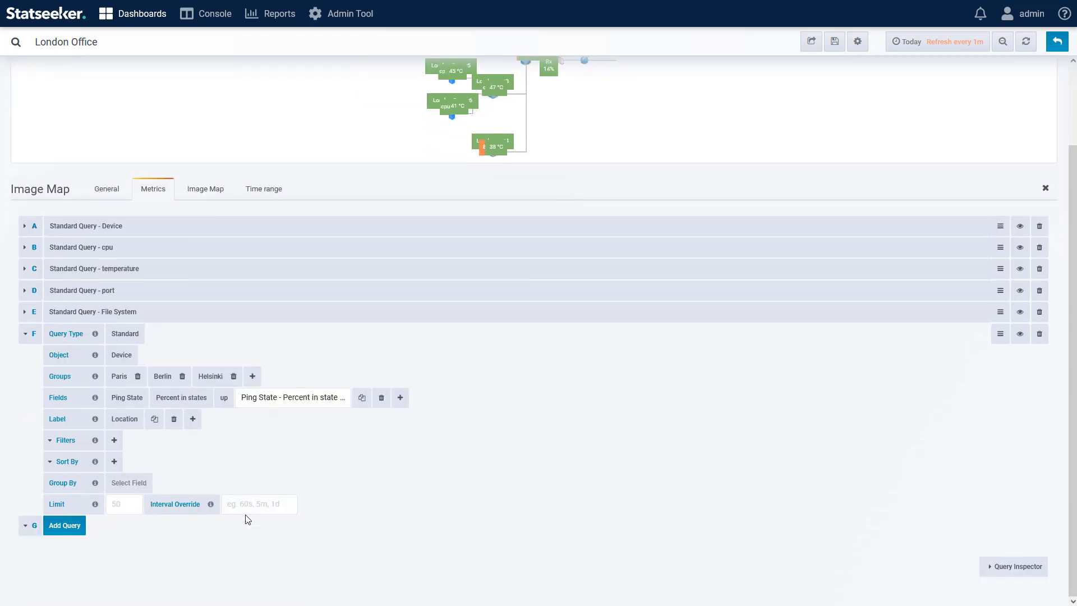
left_click(130, 484)
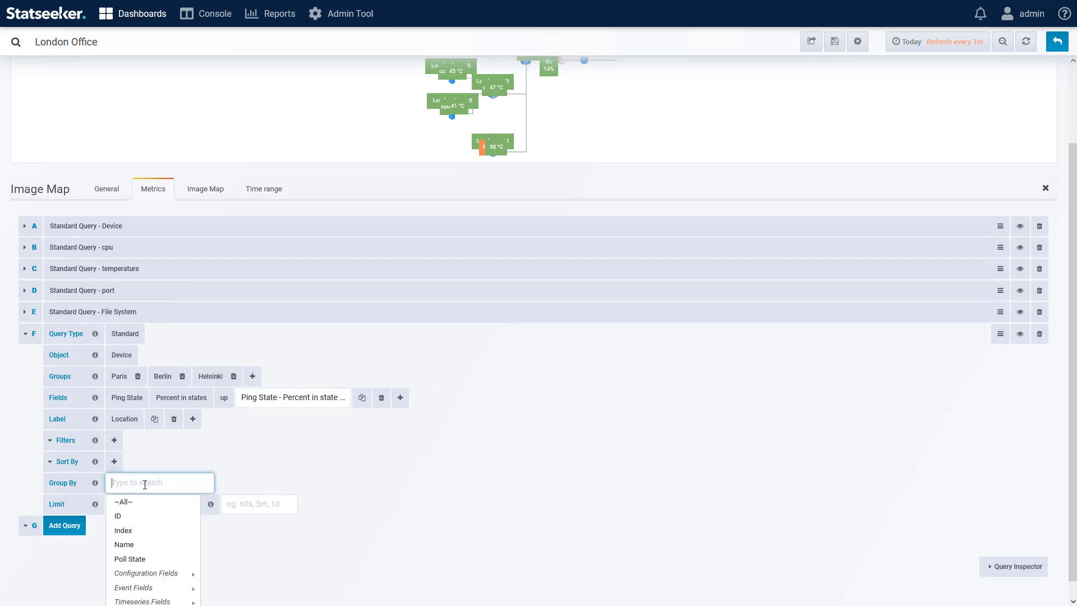
scroll(158, 548, "down", 1)
mouse_move(131, 554)
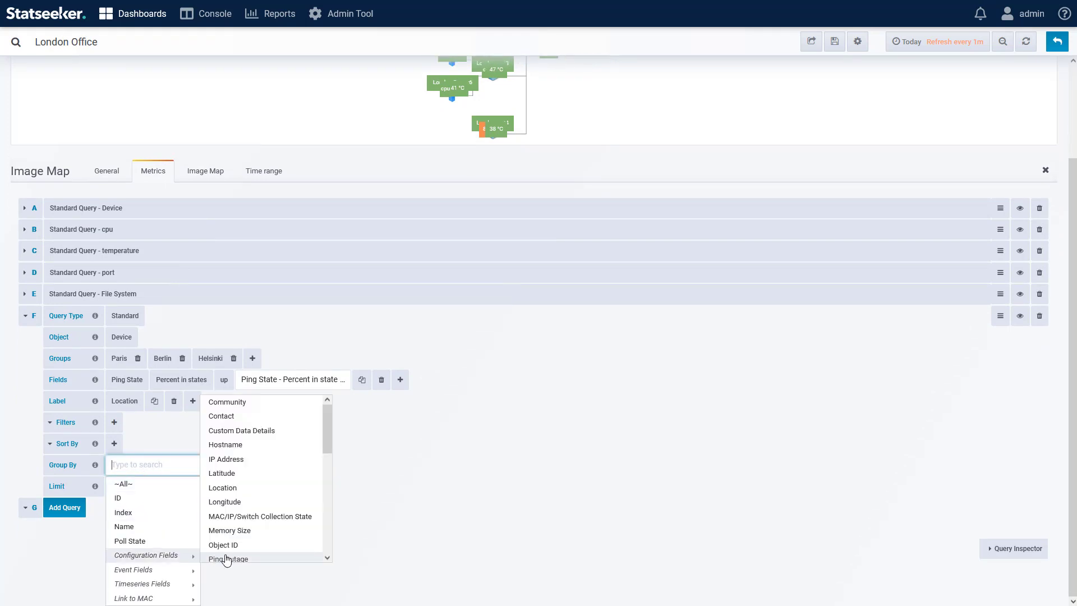
left_click(230, 493)
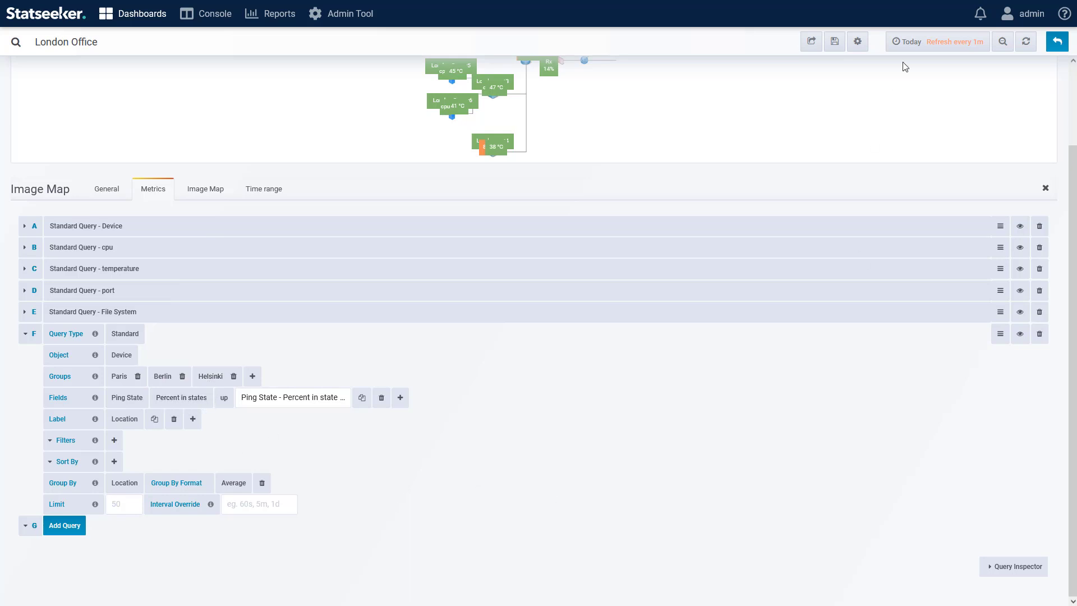
Step: Review the dashboard's time range options and reselect Today
mouse_move(982, 44)
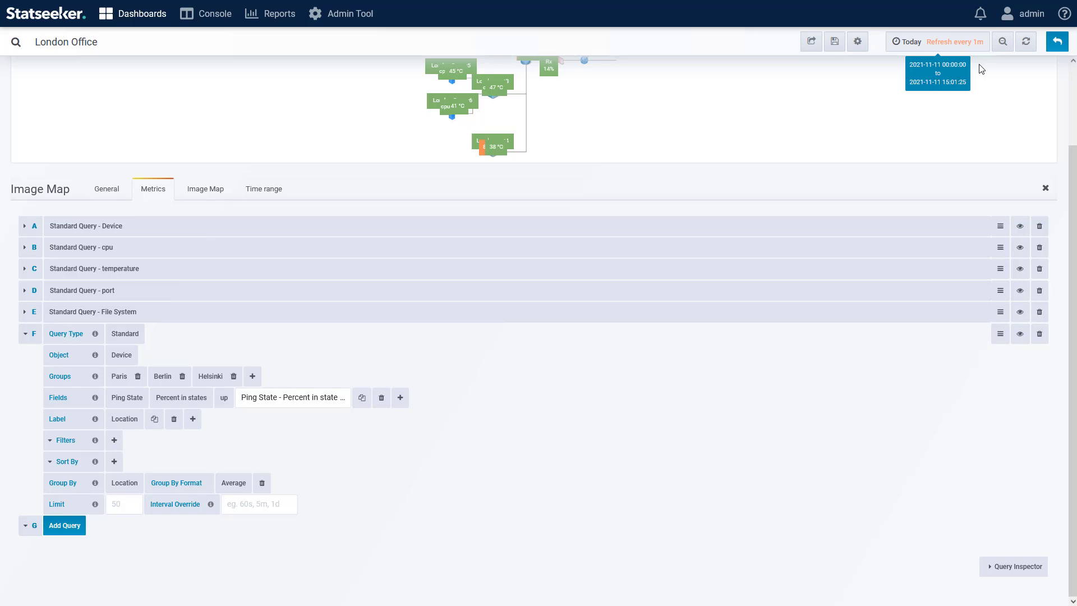
left_click(960, 42)
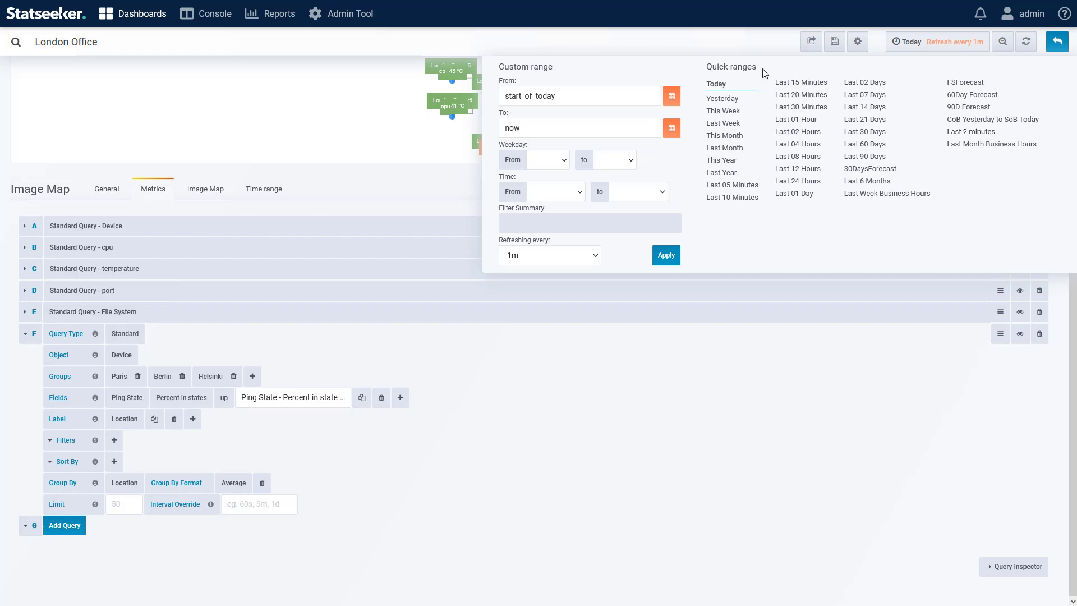
left_click(718, 85)
Step: Override the panel's relative time range with the last 2m
left_click(261, 190)
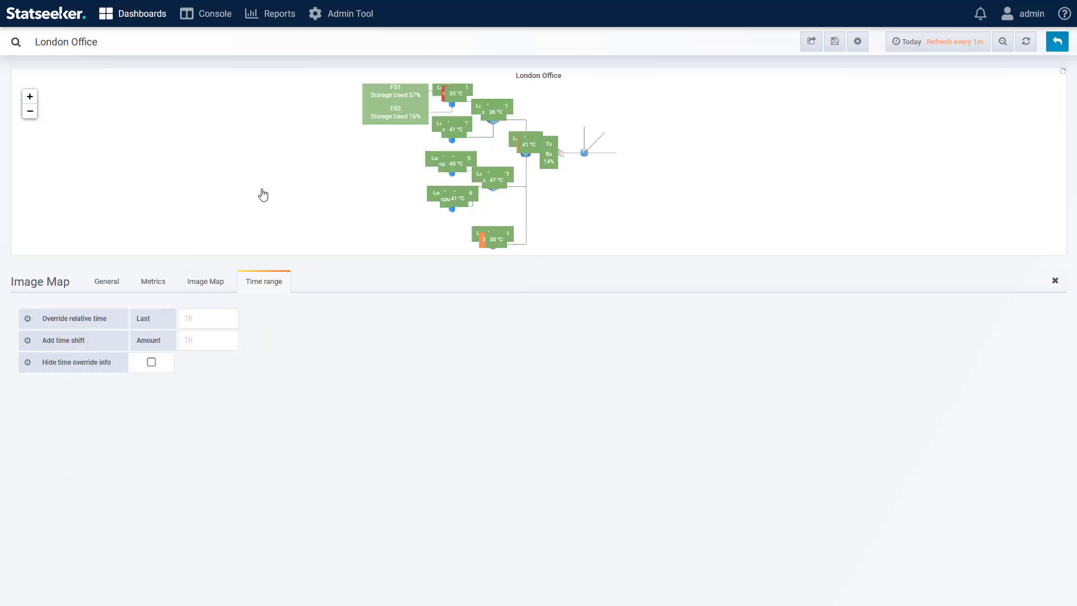
left_click(215, 315)
type("2m")
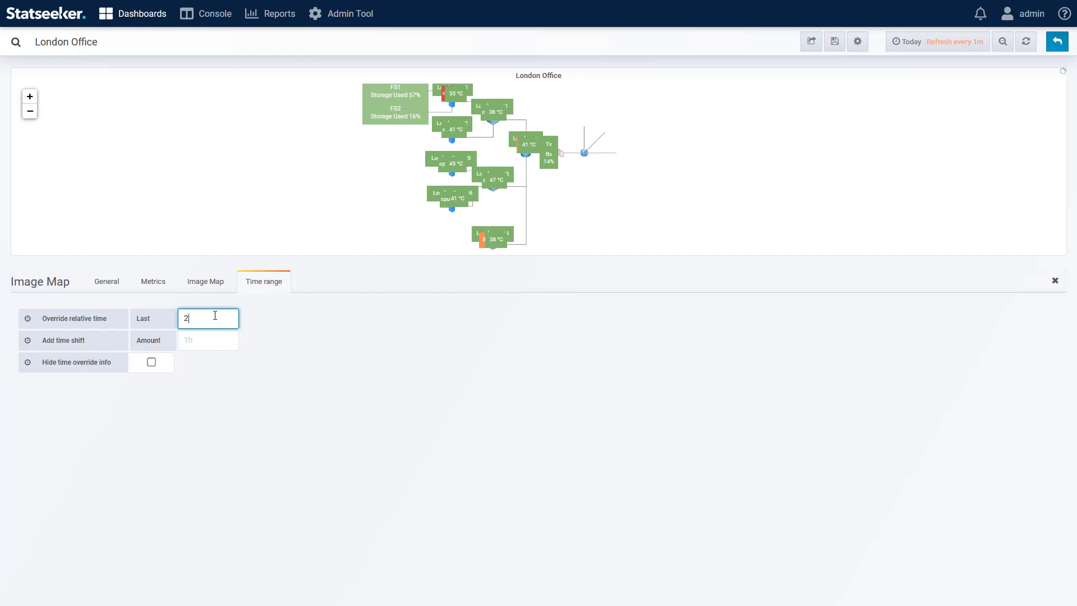
left_click(301, 349)
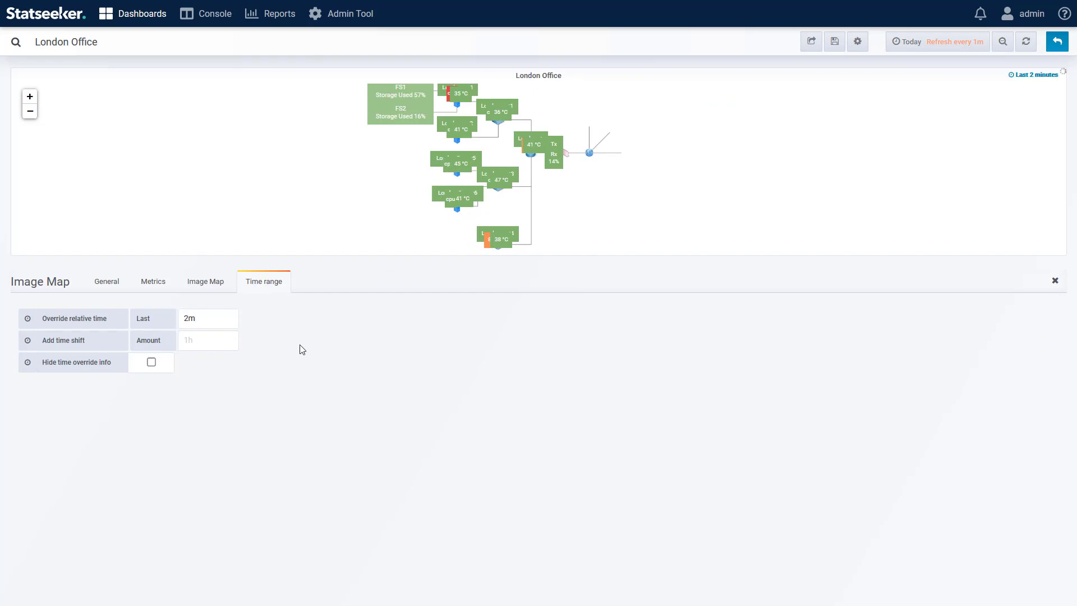
Step: Add an image map node that uses query F - Standard Query - Device with Paris as its entity
left_click(214, 285)
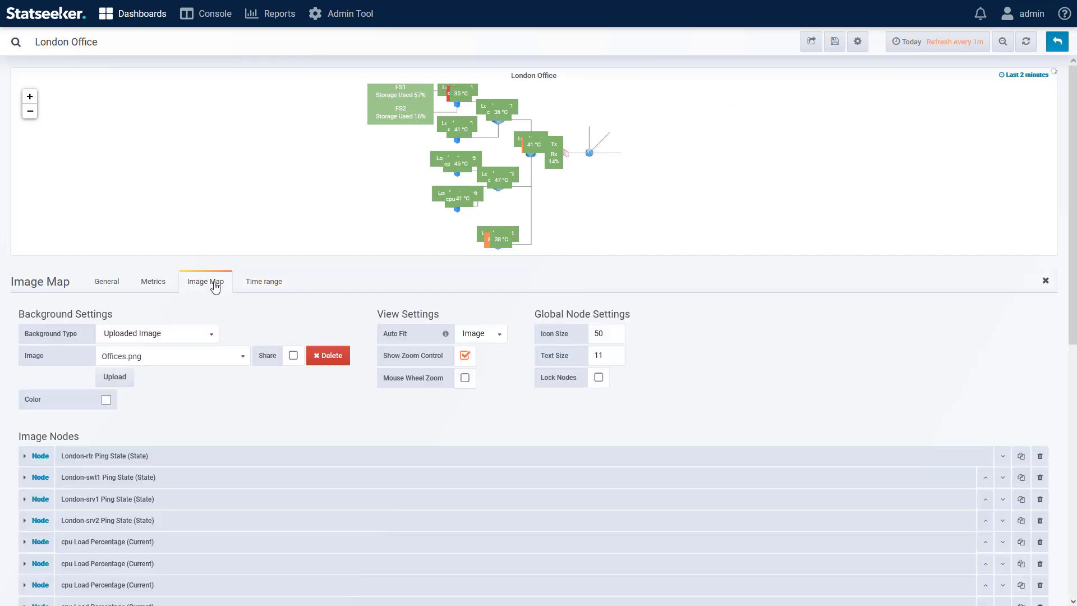
scroll(738, 318, "down", 15)
left_click(56, 585)
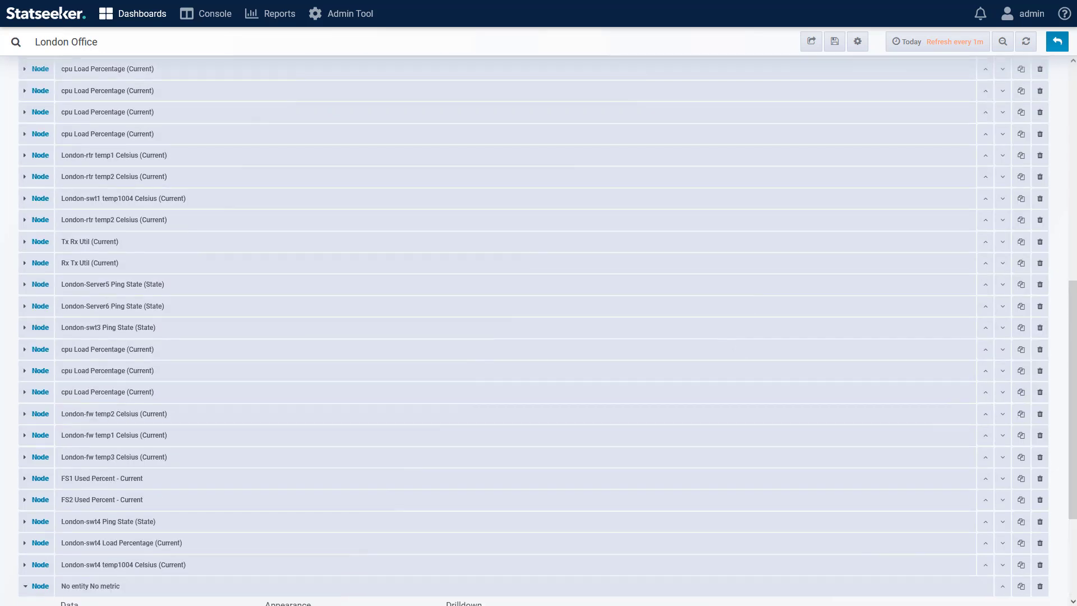
scroll(275, 600, "down", 3)
left_click(198, 459)
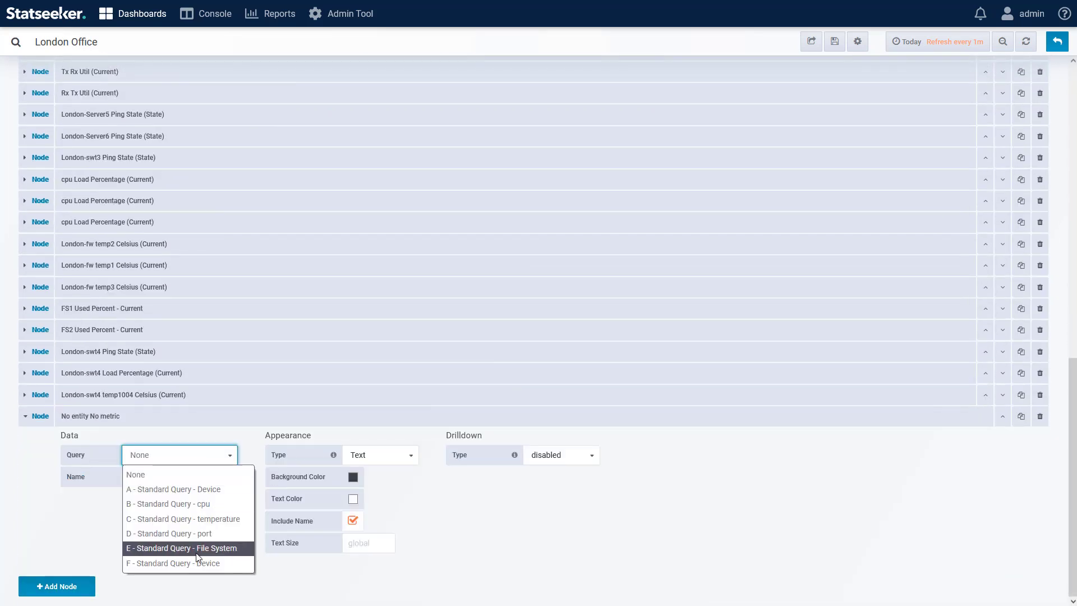
left_click(208, 562)
left_click(202, 478)
left_click(173, 539)
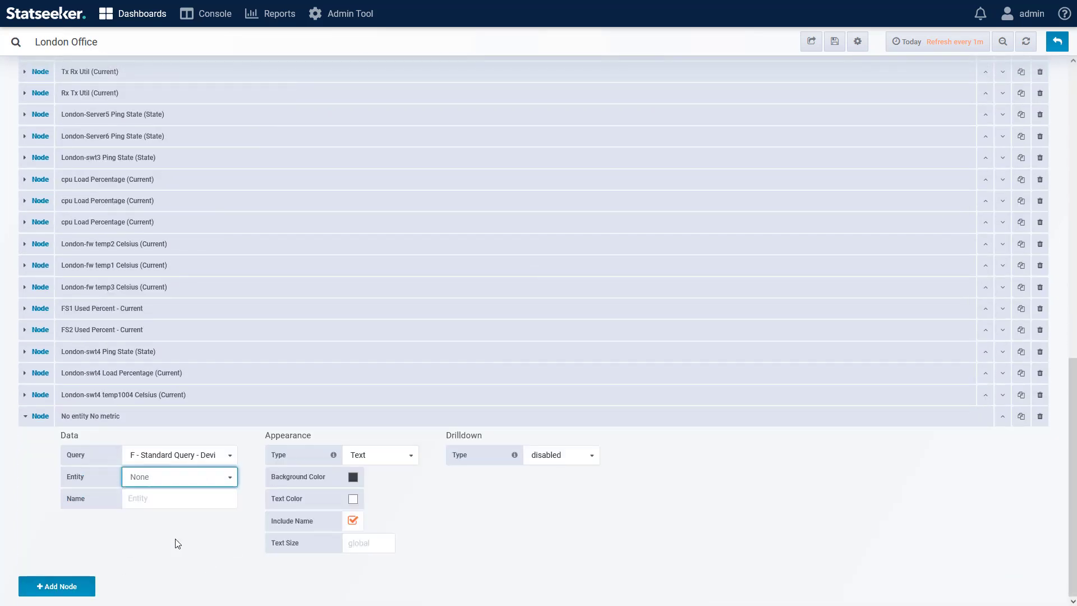
Step: Set the Paris node's field to Ping State - Percent in states - up, as a Number in percent (0-100) with 0 decimals
left_click(190, 521)
left_click(190, 553)
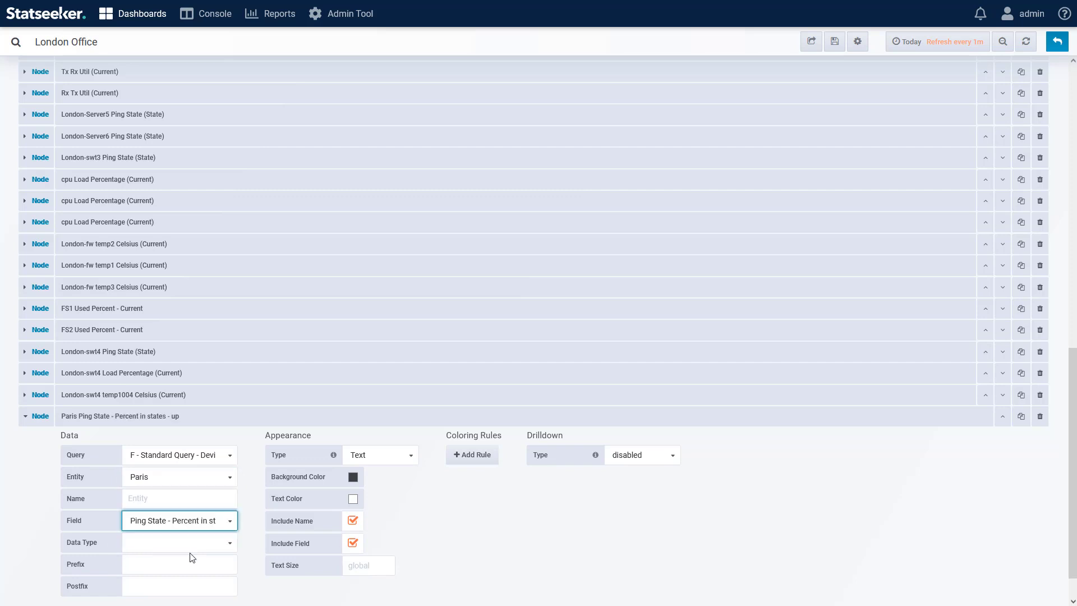
left_click(189, 543)
left_click(185, 523)
left_click(161, 564)
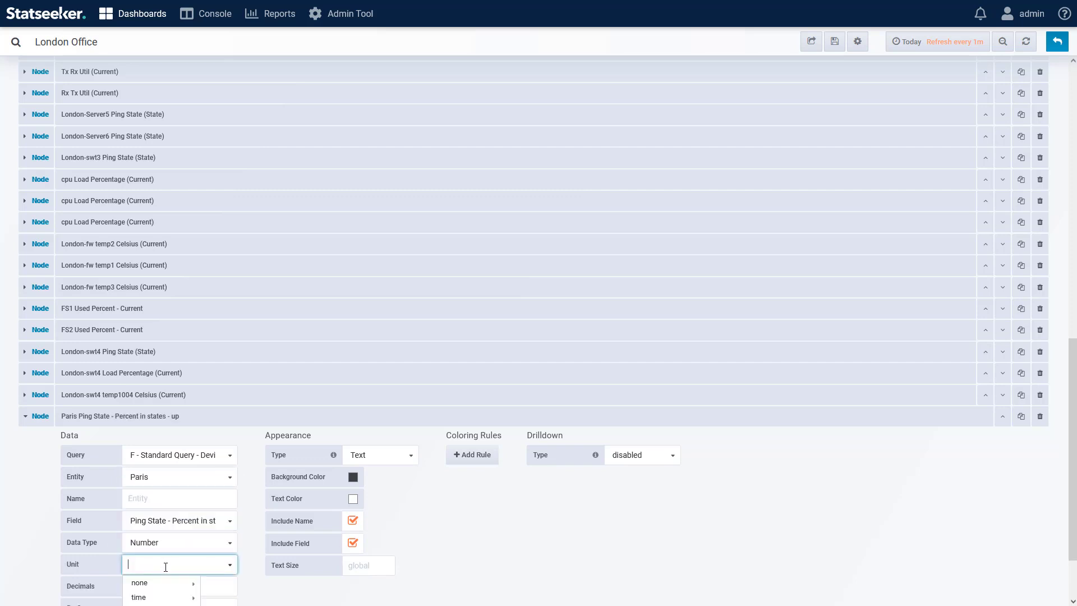
mouse_move(166, 583)
left_click(233, 512)
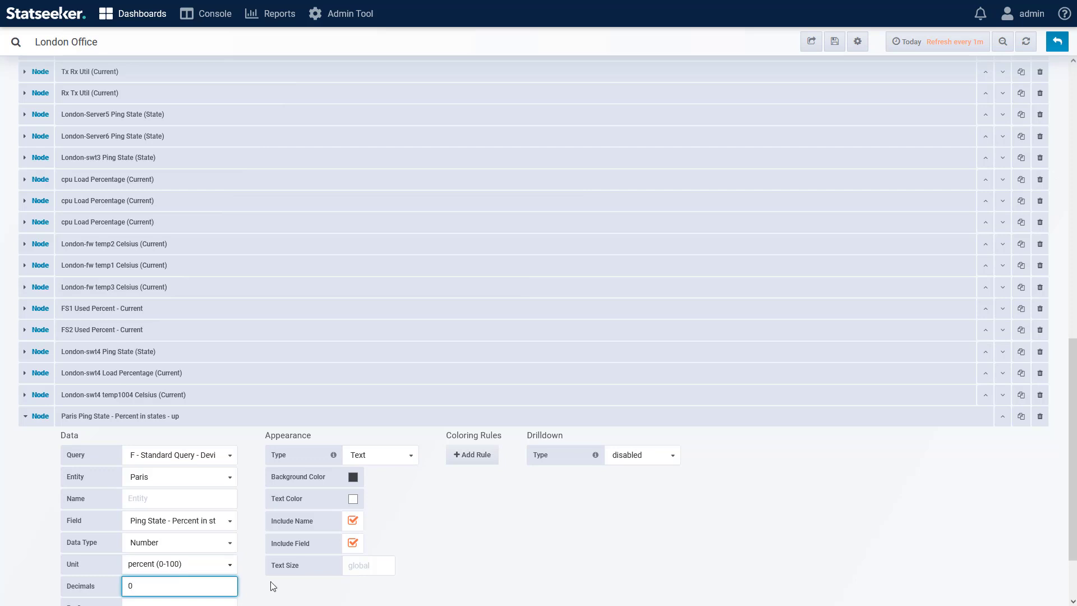
Step: Change the Paris node's appearance type to Icon and choose the Building icon
scroll(538, 524, "down", 2)
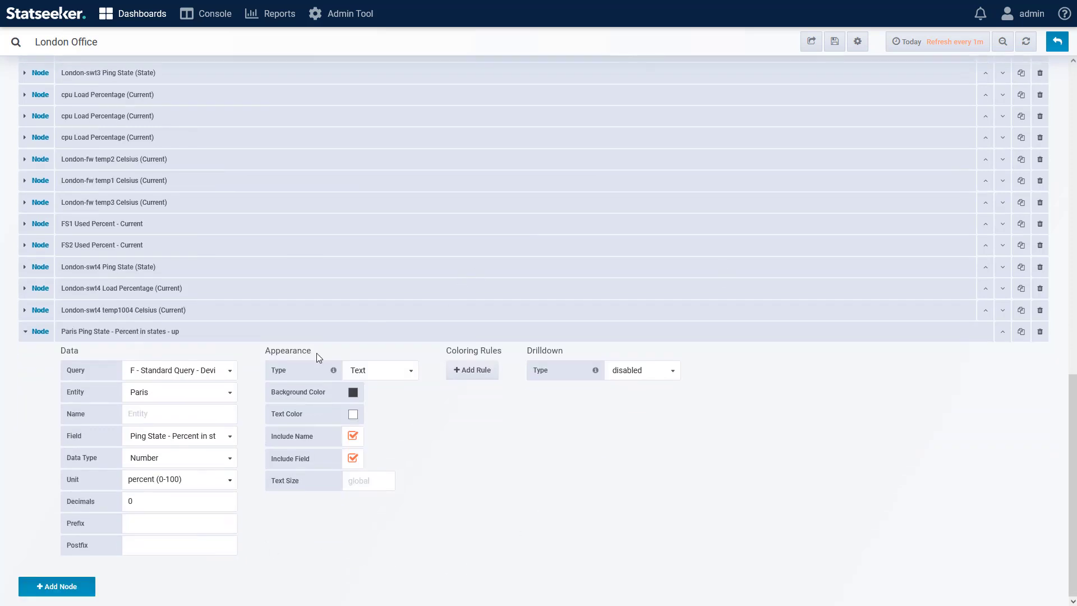
left_click(384, 374)
left_click(391, 402)
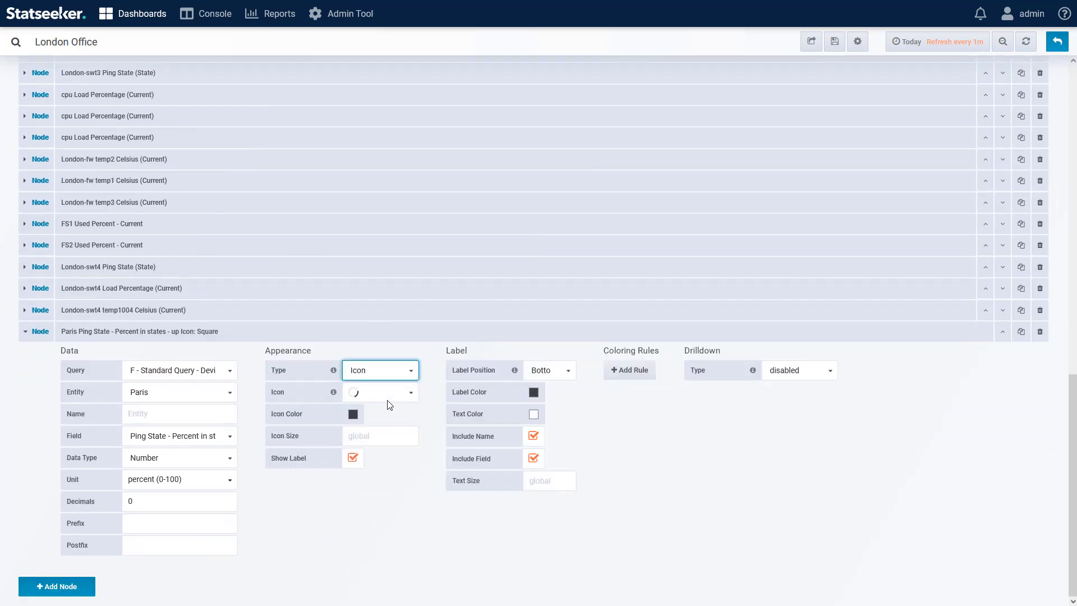
left_click(391, 402)
left_click(463, 425)
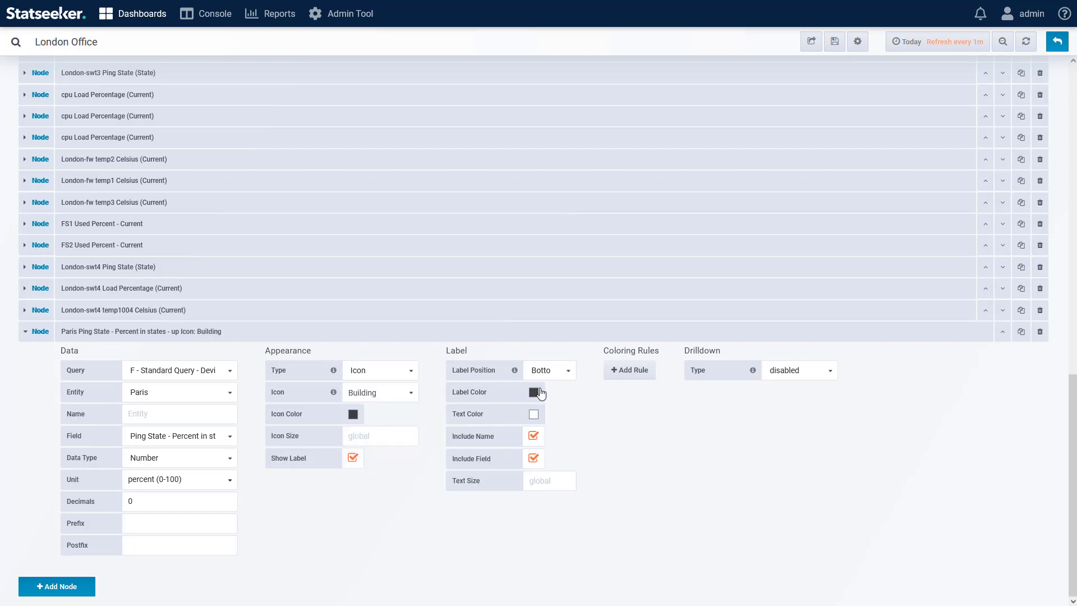
Step: Set the Paris node's label position to Top and its label color to fully transparent, rgba(64, 64, 64, 0)
left_click(549, 372)
left_click(547, 392)
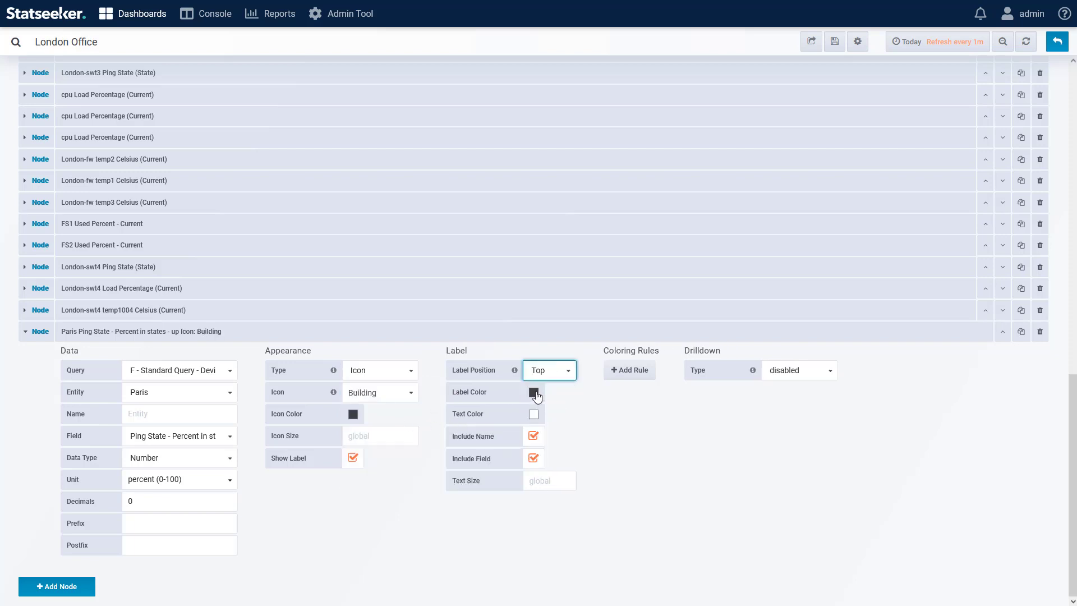
left_click(534, 392)
left_click(552, 301)
left_click_drag(550, 395, 478, 394)
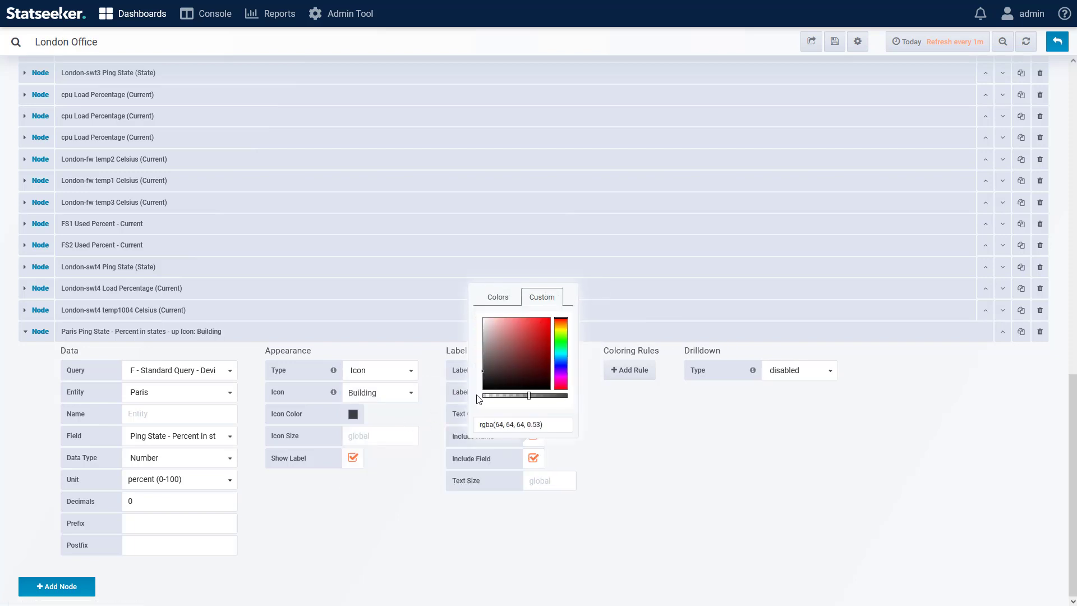
left_click(620, 411)
Step: Set the Paris node's label text color to black and its text size to 16
left_click(533, 414)
left_click(542, 319)
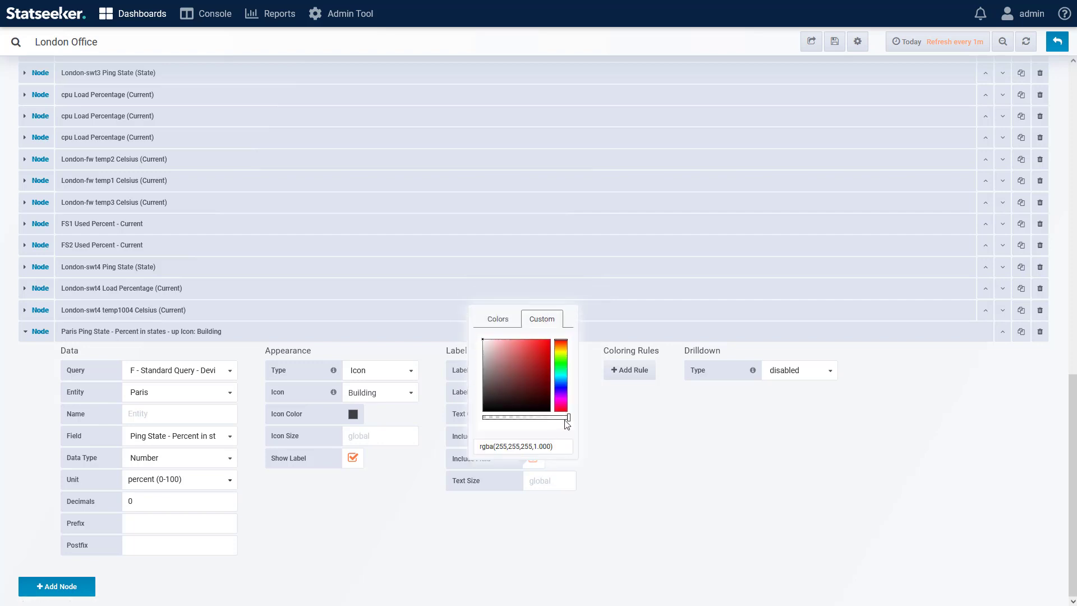
left_click_drag(549, 410, 559, 423)
left_click(617, 442)
left_click(556, 480)
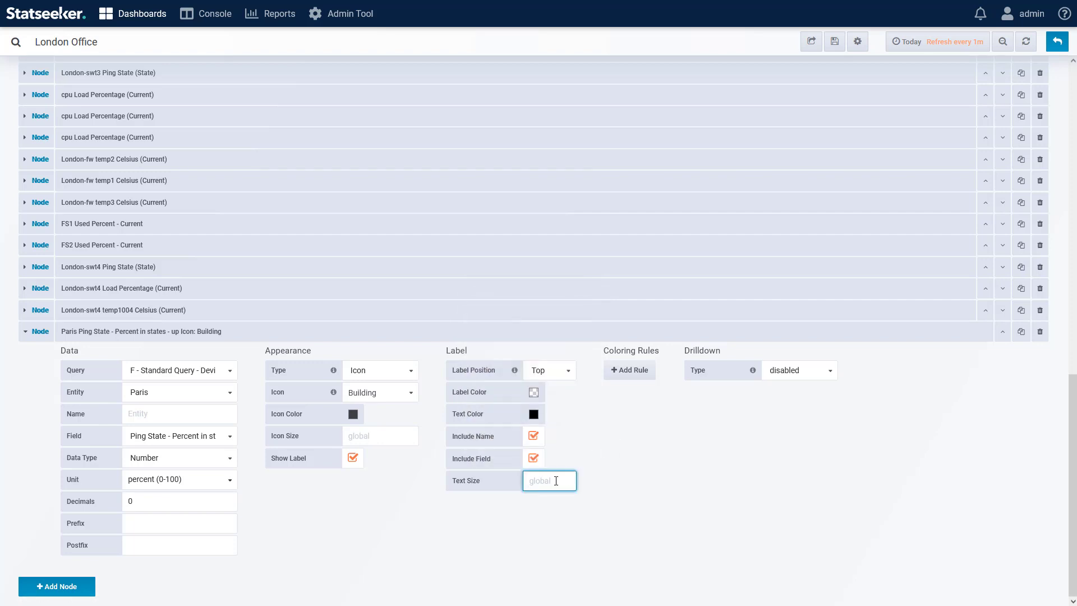
type("16")
Step: Add a Range coloring rule to the Paris node with To 100, a red color and Icon as its target
left_click(640, 370)
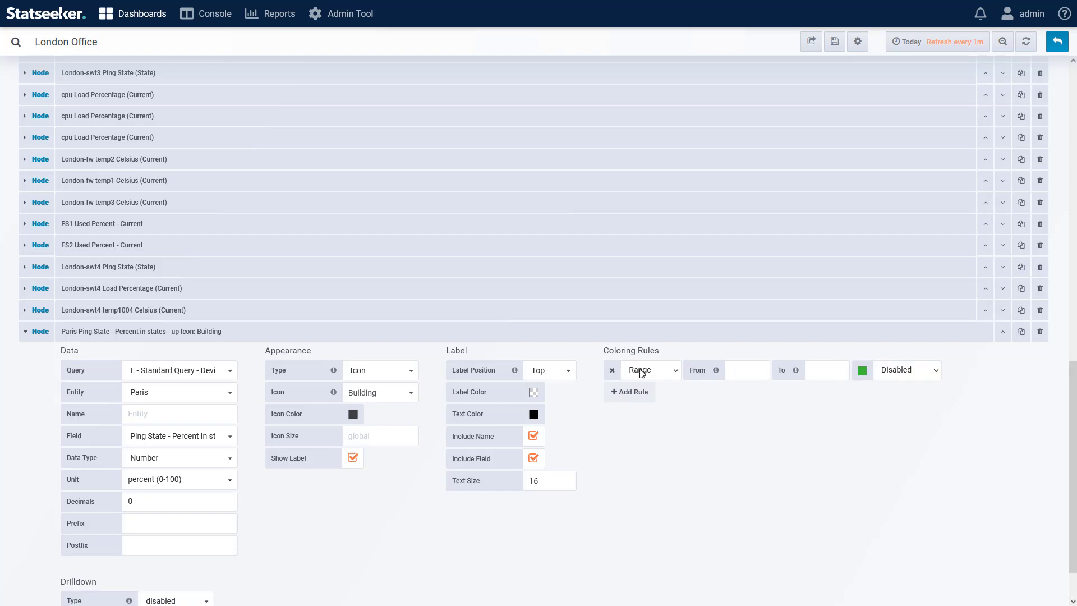
left_click(740, 369)
left_click(811, 372)
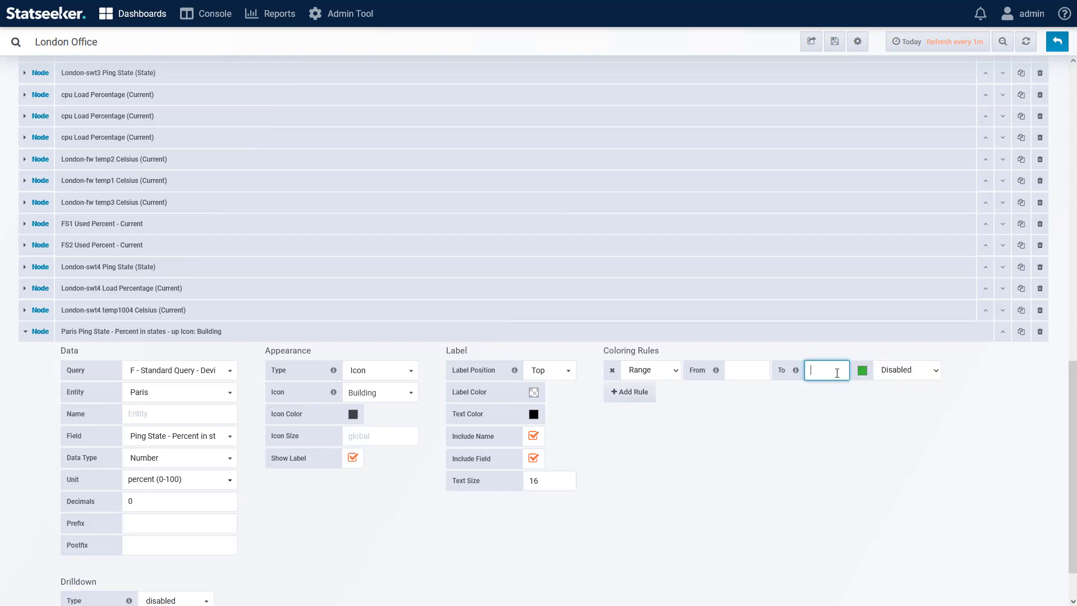
type("100")
left_click(862, 371)
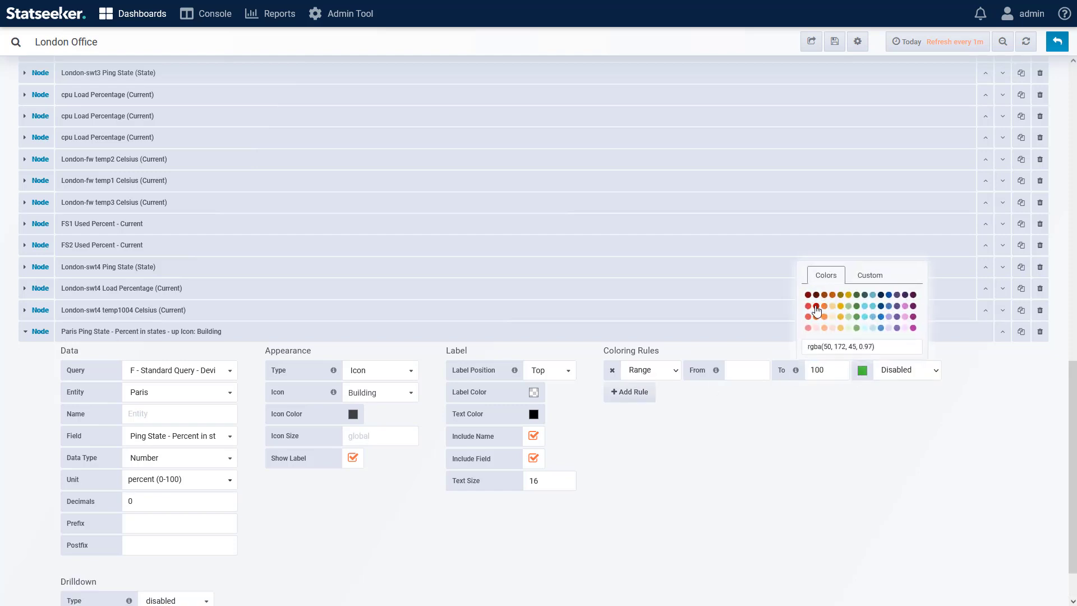
left_click(821, 311)
left_click(898, 370)
left_click(892, 402)
Step: Add a second Range coloring rule to the Paris node with From 100, a light green color and Icon as its target
left_click(629, 392)
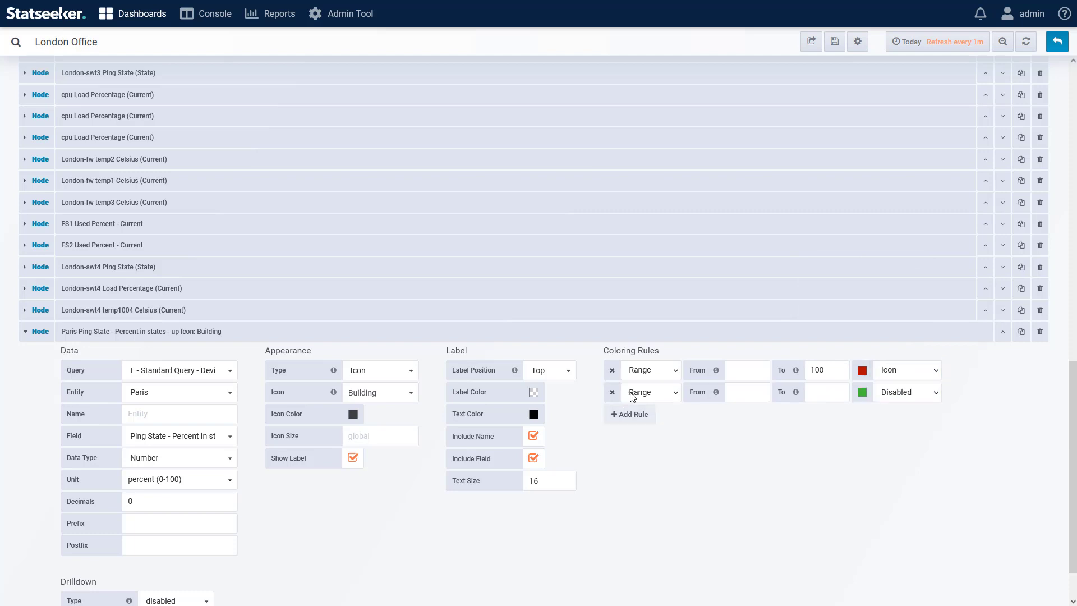
left_click(744, 392)
type("100")
left_click(867, 397)
left_click(851, 335)
left_click(904, 392)
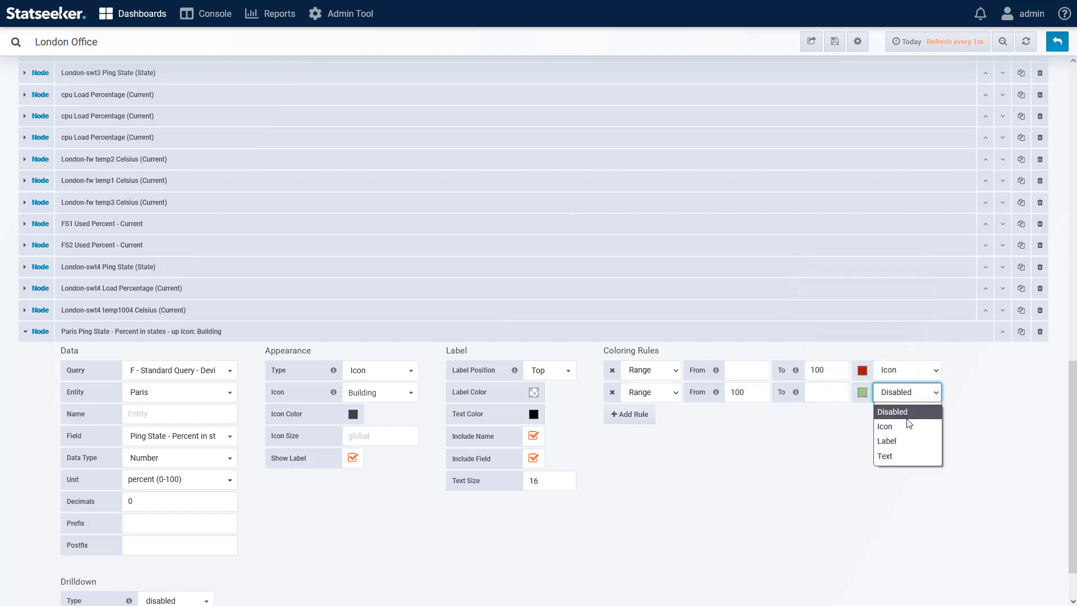
left_click(892, 424)
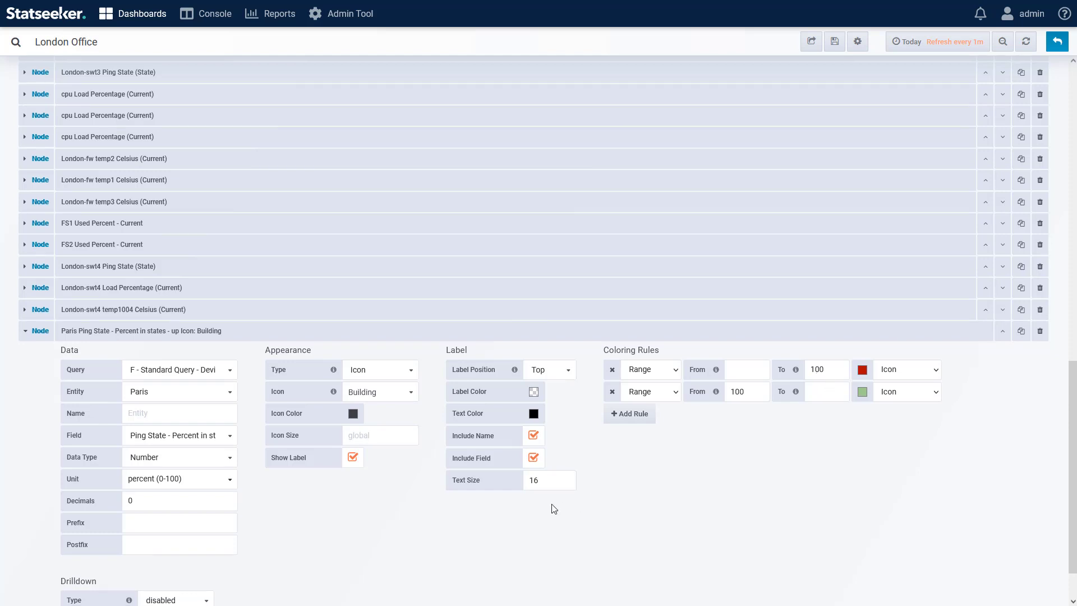
Step: Set the Paris node's drilldown type to dashboard and choose the Network Summary dashboard
scroll(554, 508, "down", 1)
left_click(167, 551)
left_click(175, 577)
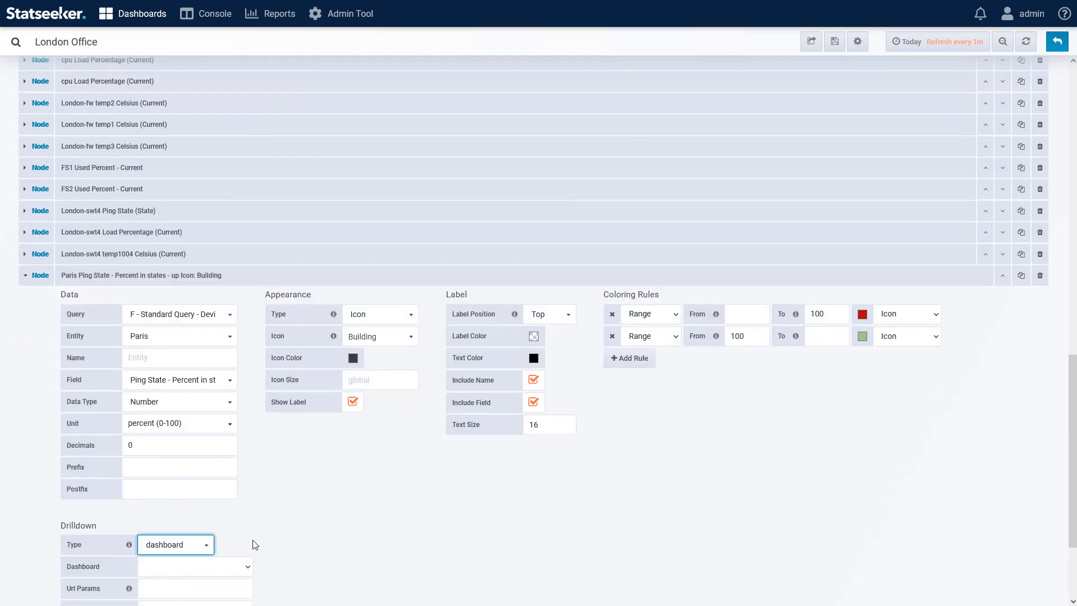
scroll(336, 502, "down", 3)
left_click(251, 438)
left_click_drag(292, 163, 292, 302)
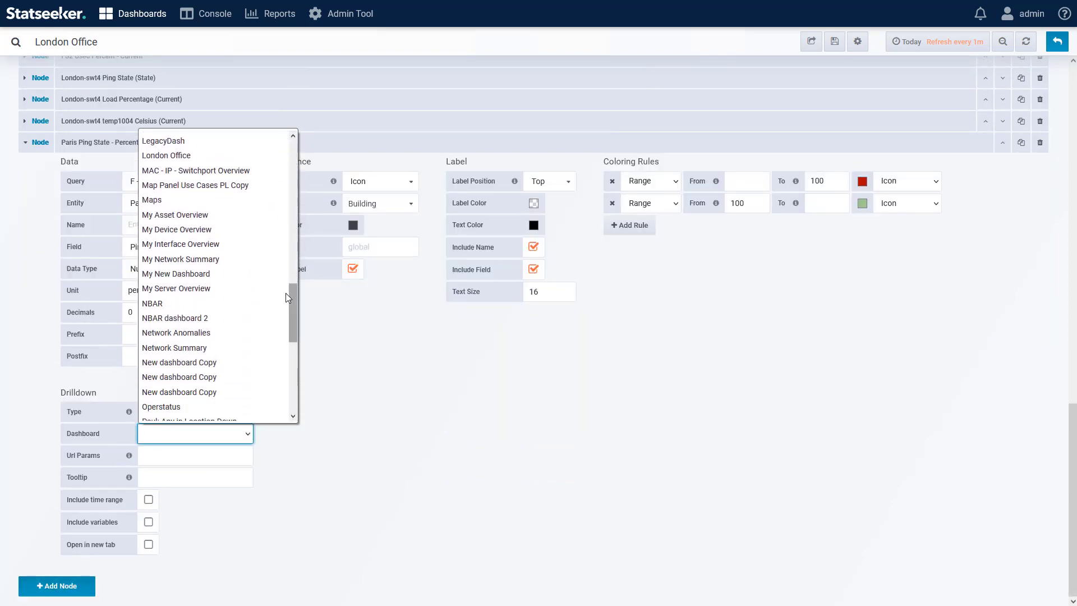
left_click(181, 348)
Step: Set the Paris drilldown's URL parameters to var-Group=Paris and its tooltip to Paris Overview
left_click(186, 459)
type("var-Group=Paris")
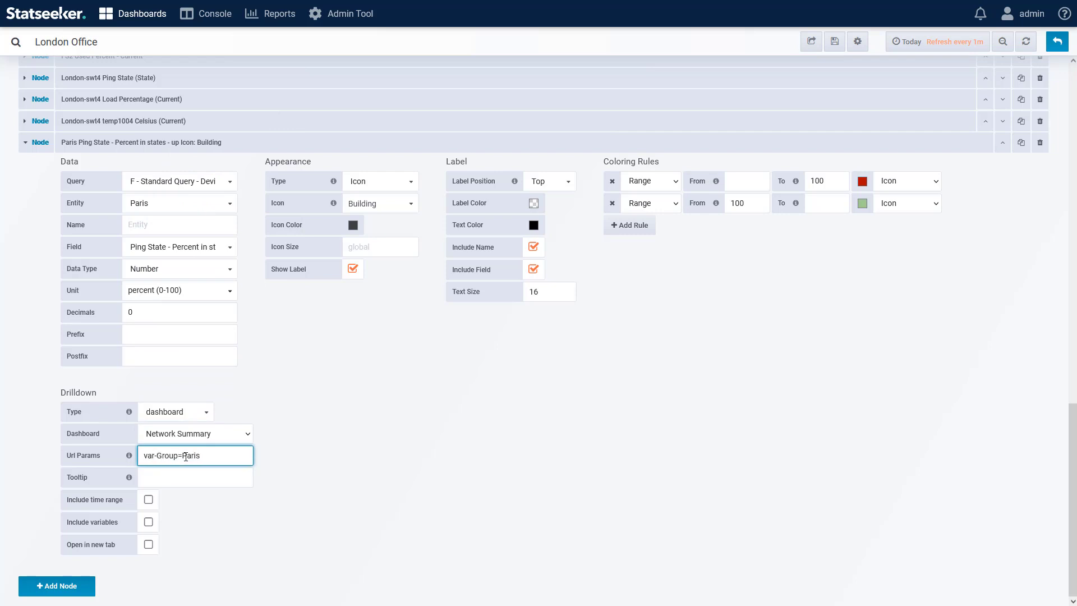
left_click(214, 477)
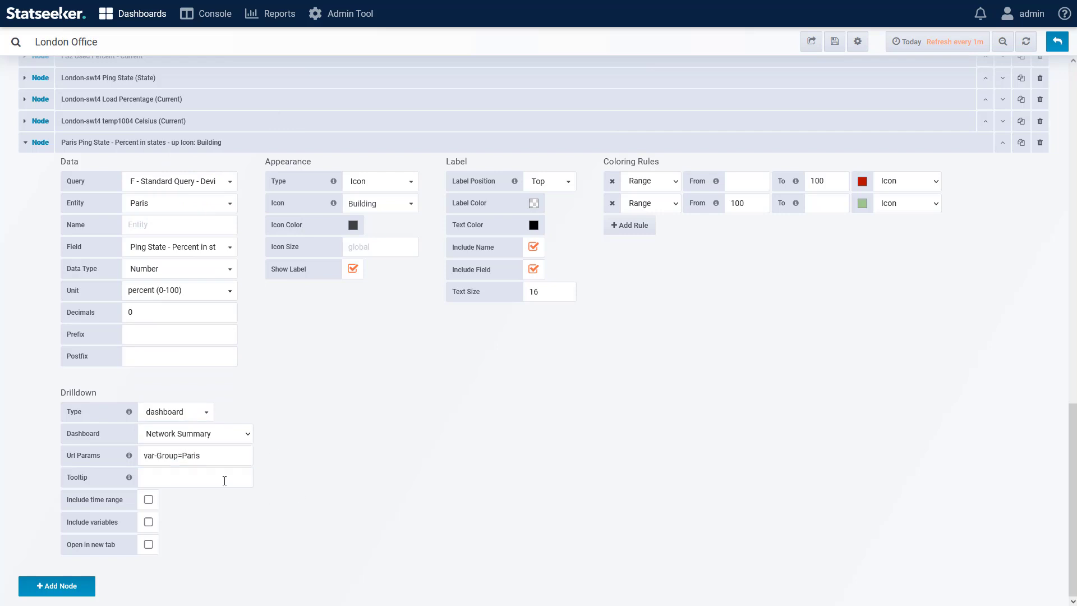
type("Paris Overview")
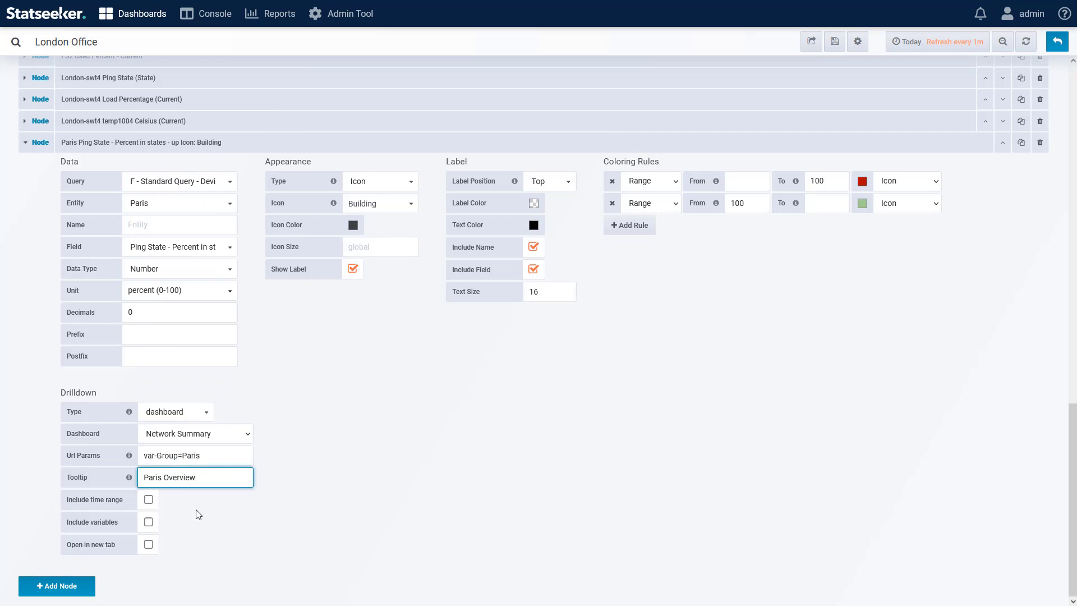
Step: Duplicate the Paris node twice and set the first copy's entity to Berlin
left_click(1022, 144)
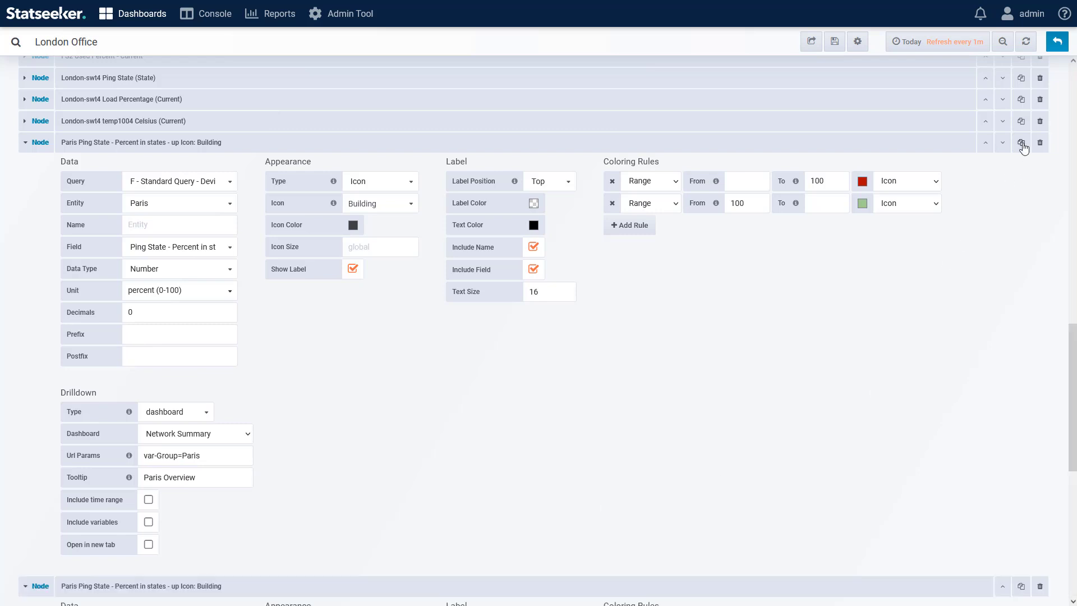
scroll(440, 391, "down", 6)
left_click(168, 243)
left_click(159, 277)
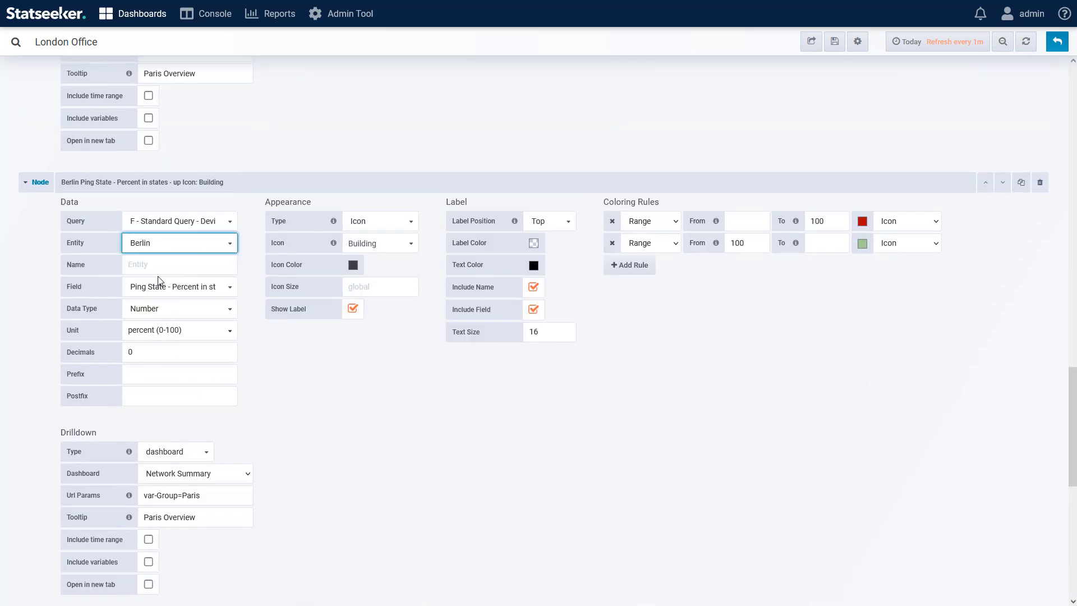
Step: Change the Berlin node's drilldown tooltip to Berlin Overview and its URL parameters to var-Group=Berlin
left_click(116, 517)
double_click(160, 517)
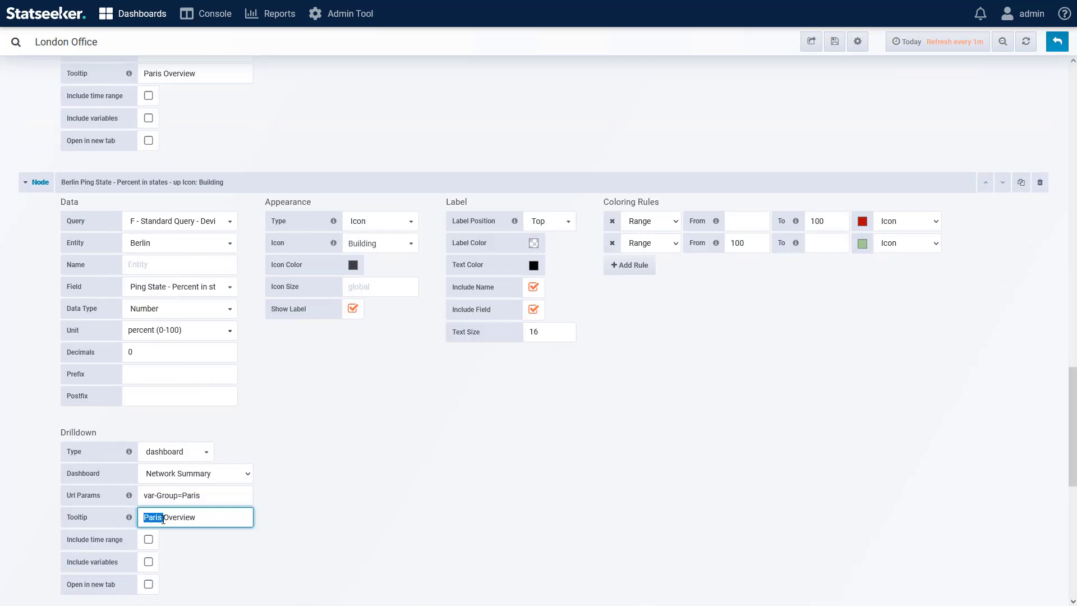
type("Berlin")
left_click(207, 496)
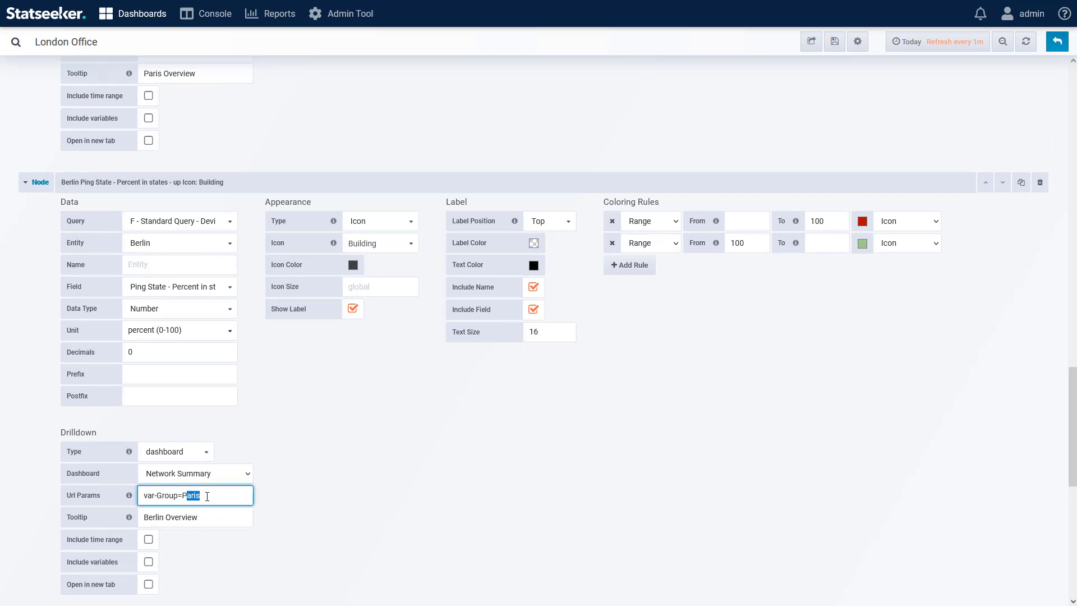
type("Berlin")
left_click(397, 492)
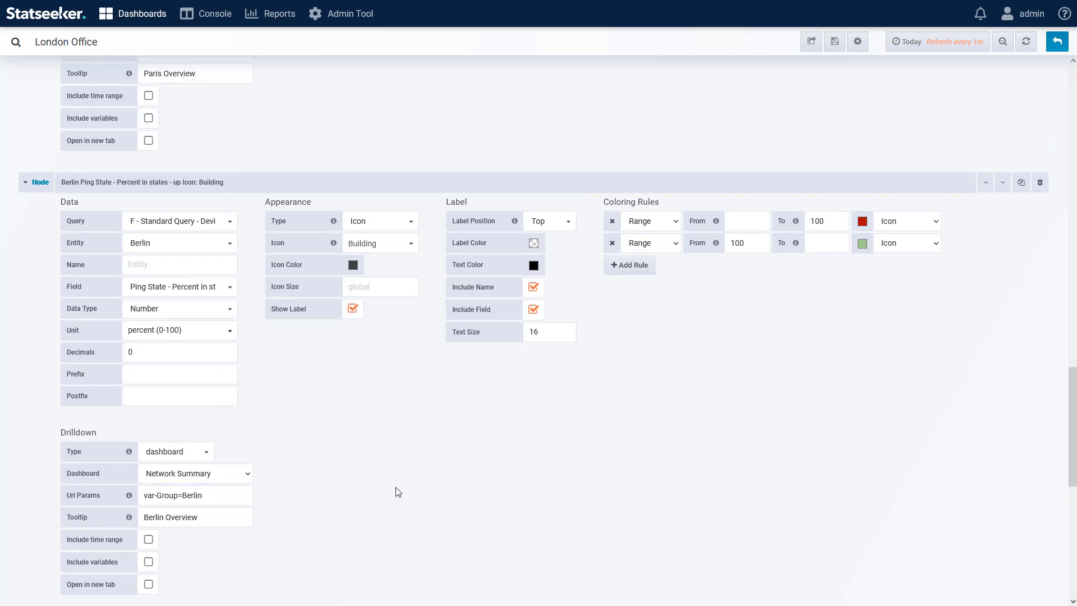
Step: Set the entity of the last Paris node copy to Helsinki
scroll(410, 486, "down", 8)
left_click(160, 233)
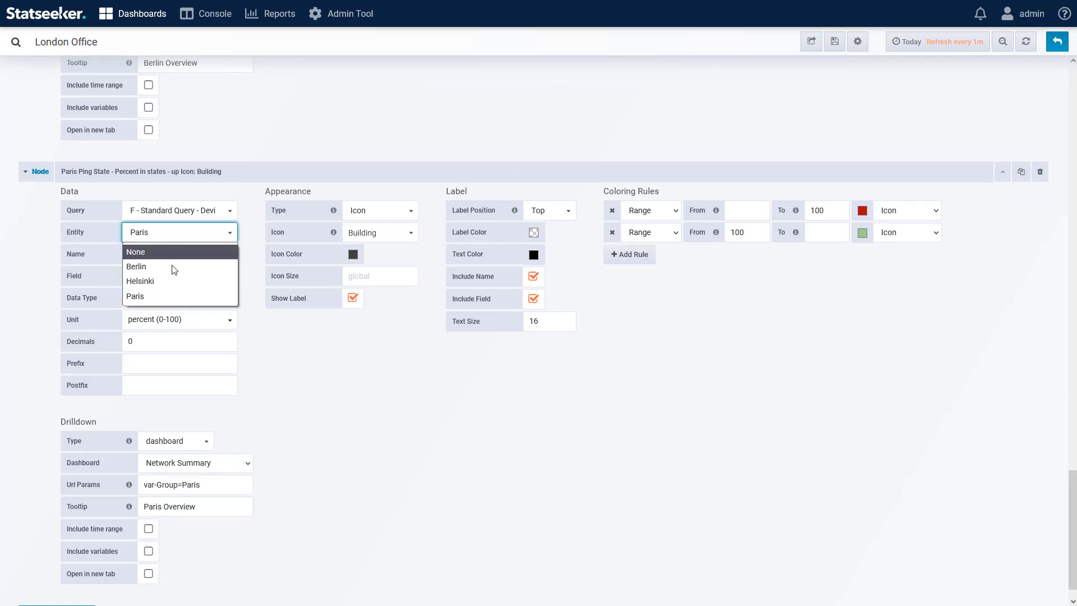
left_click(159, 282)
Step: Change the Helsinki node's drilldown URL parameters to var-Group=Helsinki and its tooltip to Helsinki Overview
left_click(185, 484)
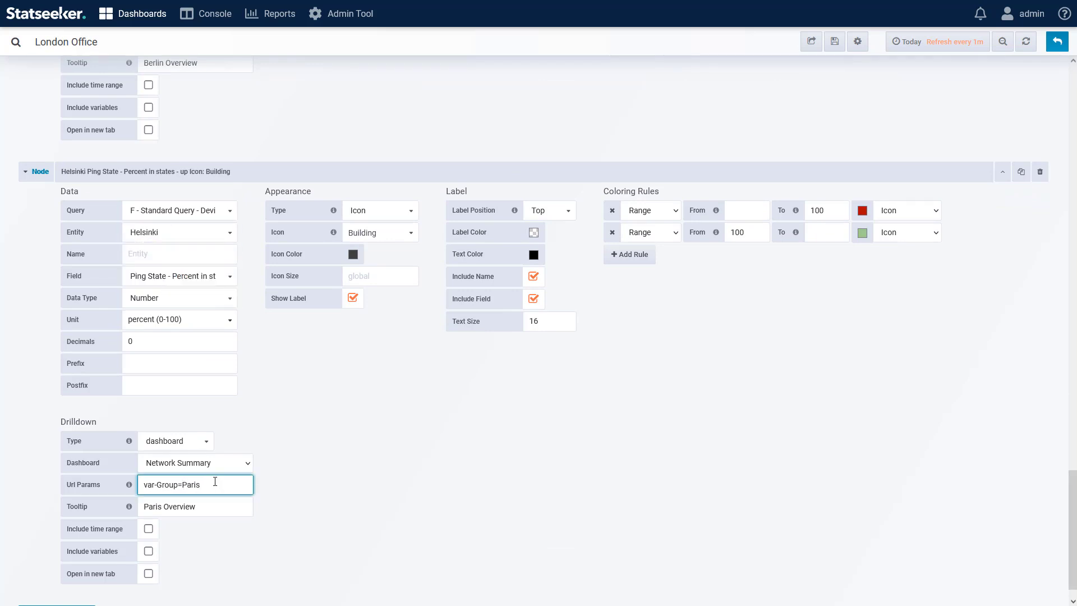
double_click(215, 481)
type("He")
left_click(215, 514)
double_click(153, 507)
type("Helsinki")
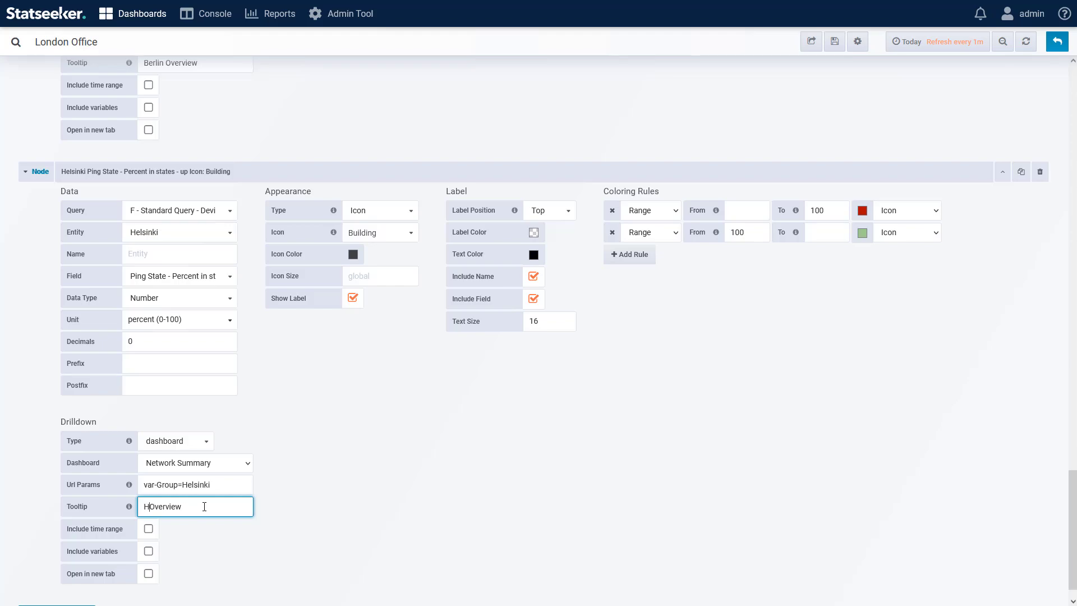
left_click(307, 505)
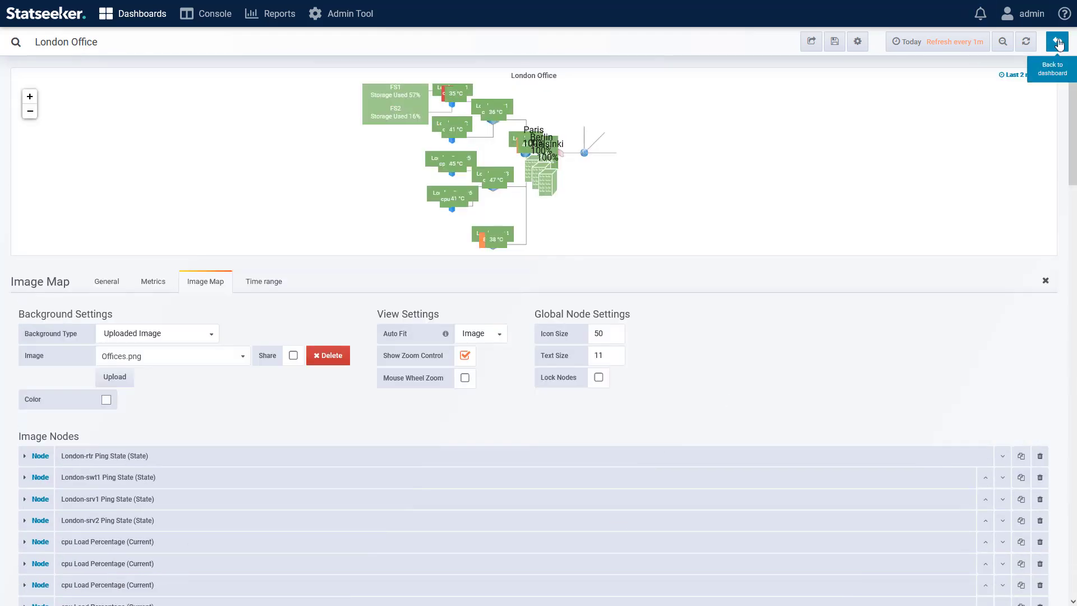
Step: Return to the dashboard and place the Paris, Berlin and Helsinki nodes at the ends of the three lines leaving the globe
left_click(1057, 42)
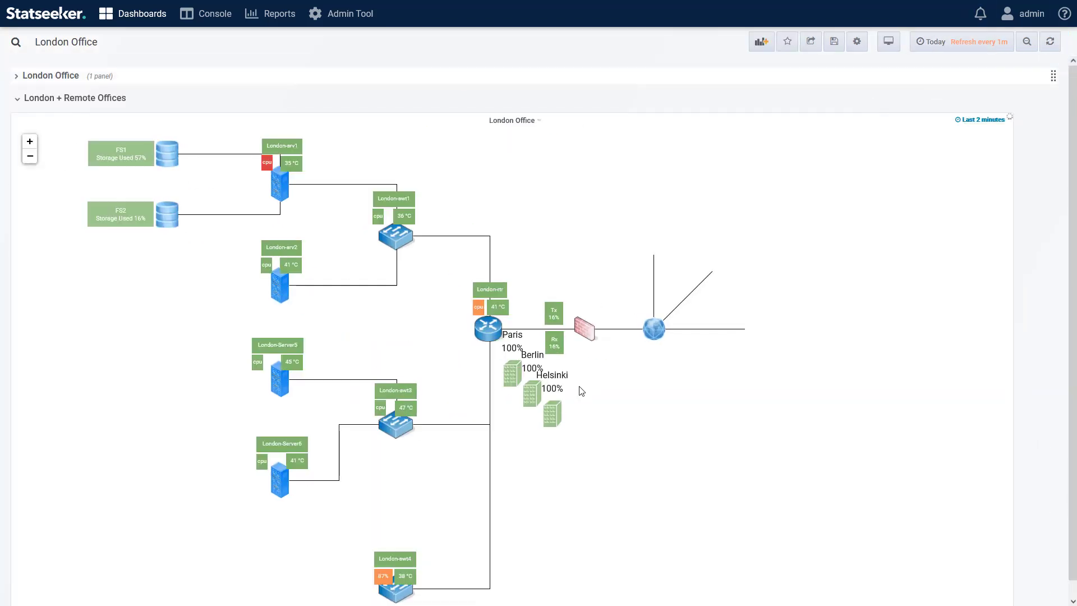
left_click_drag(511, 373, 653, 247)
left_click_drag(530, 393, 641, 320)
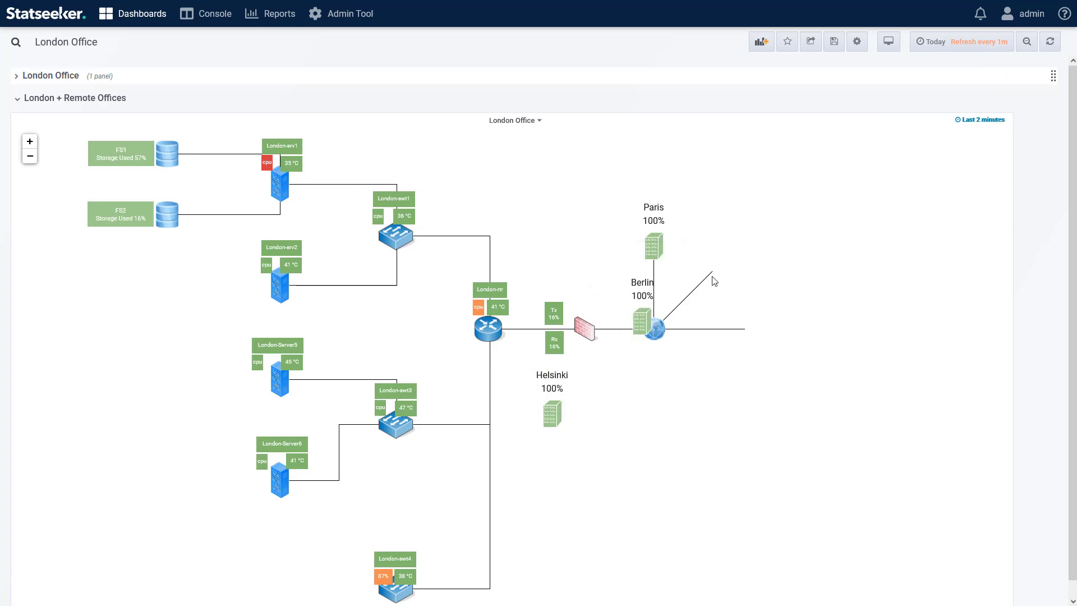
left_click_drag(712, 276, 730, 265)
left_click_drag(551, 414, 764, 332)
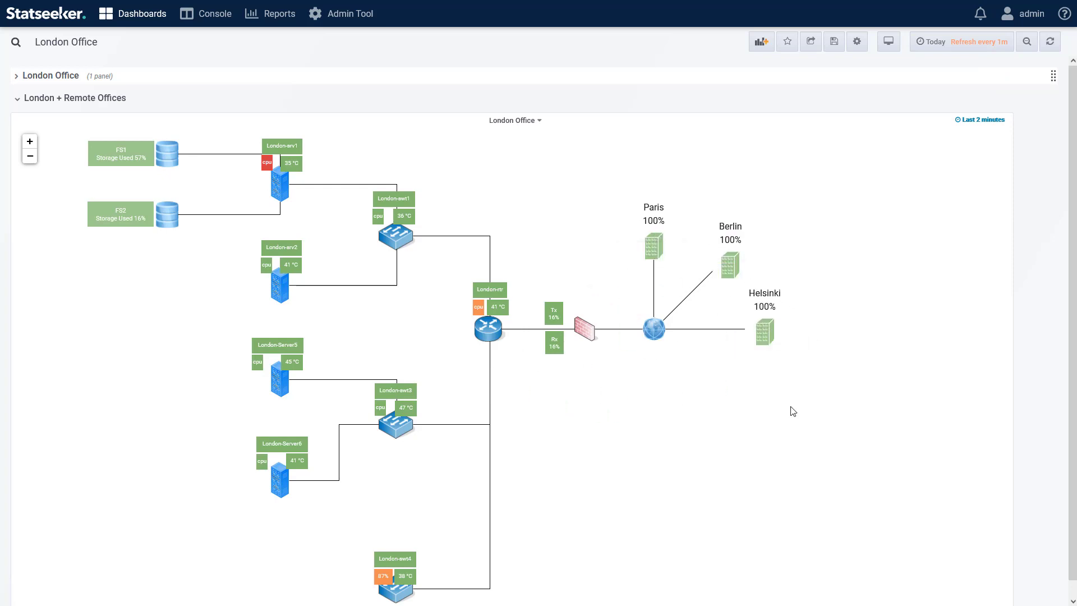
Step: Reopen the image map panel's settings and turn off Include Field for the Helsinki, Berlin and Paris node labels
left_click(512, 120)
left_click(516, 156)
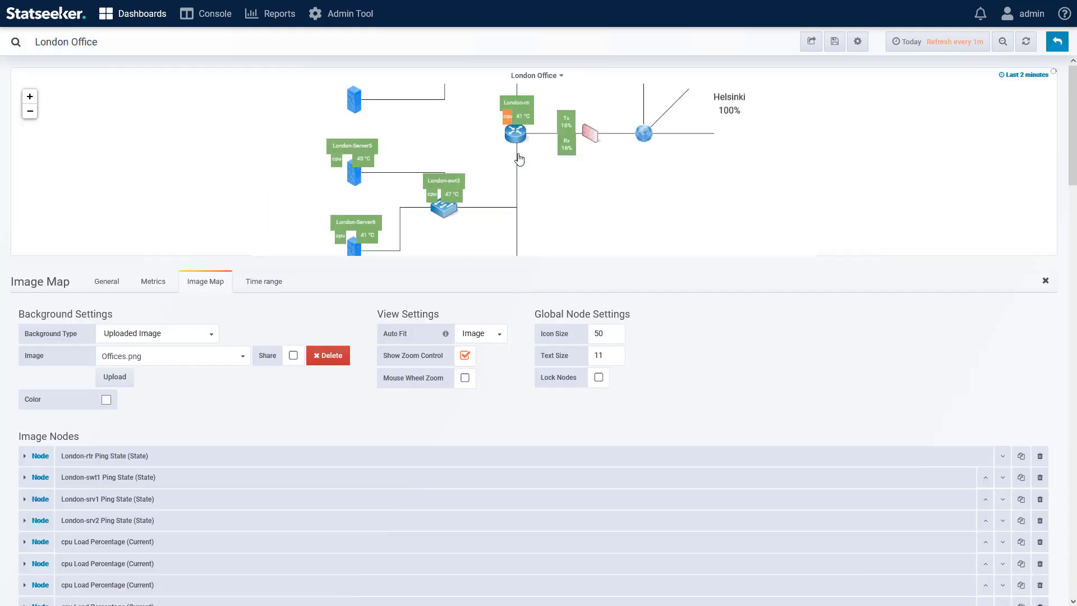
scroll(447, 427, "down", 6)
scroll(447, 428, "down", 15)
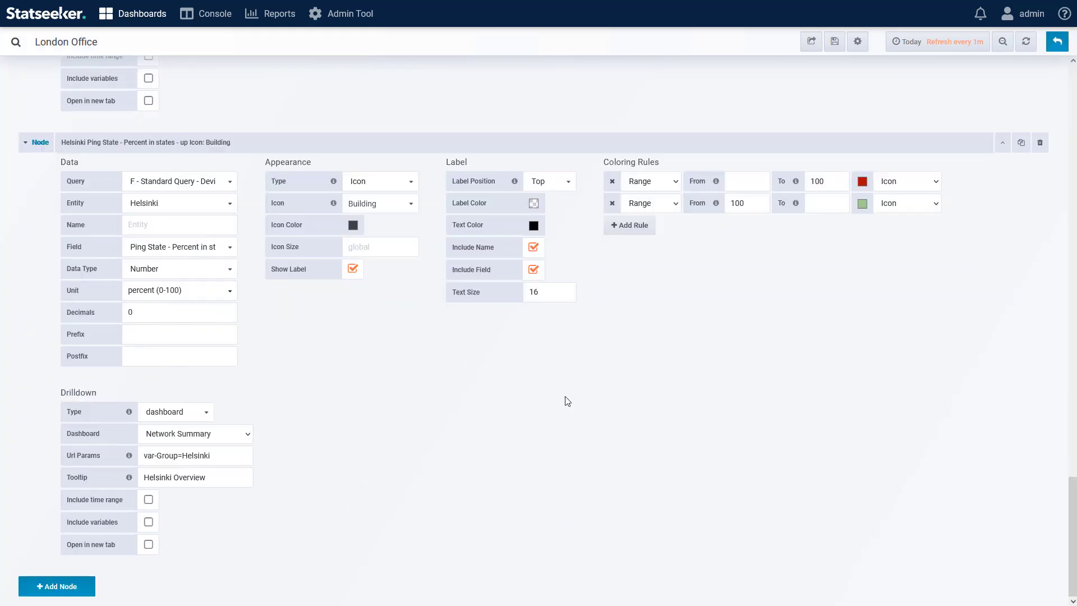
left_click(536, 272)
scroll(599, 312, "up", 3)
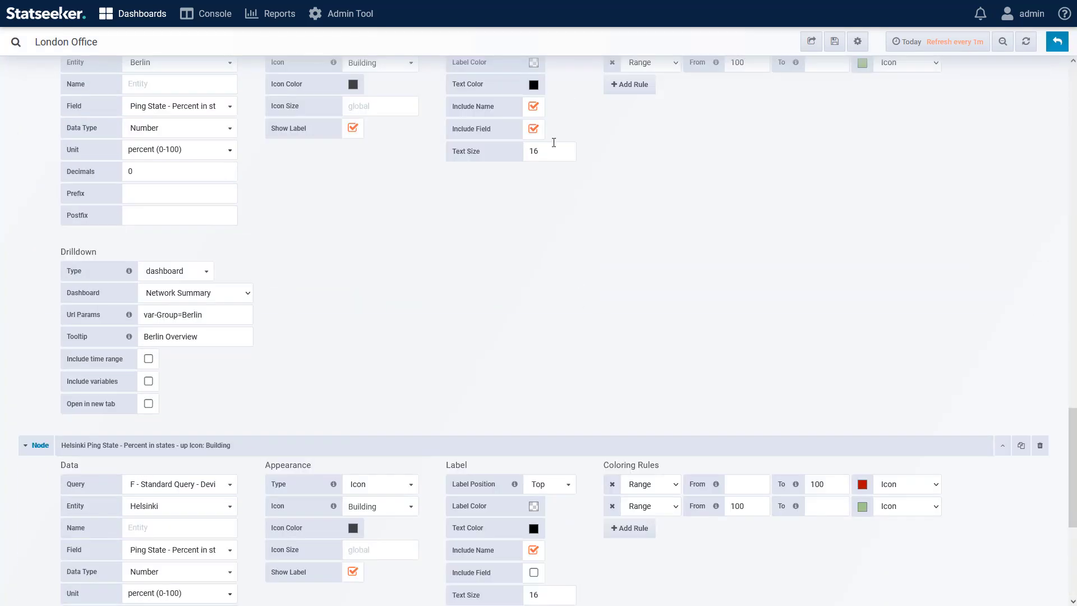
left_click(533, 129)
scroll(618, 233, "up", 4)
left_click(533, 88)
scroll(841, 267, "up", 15)
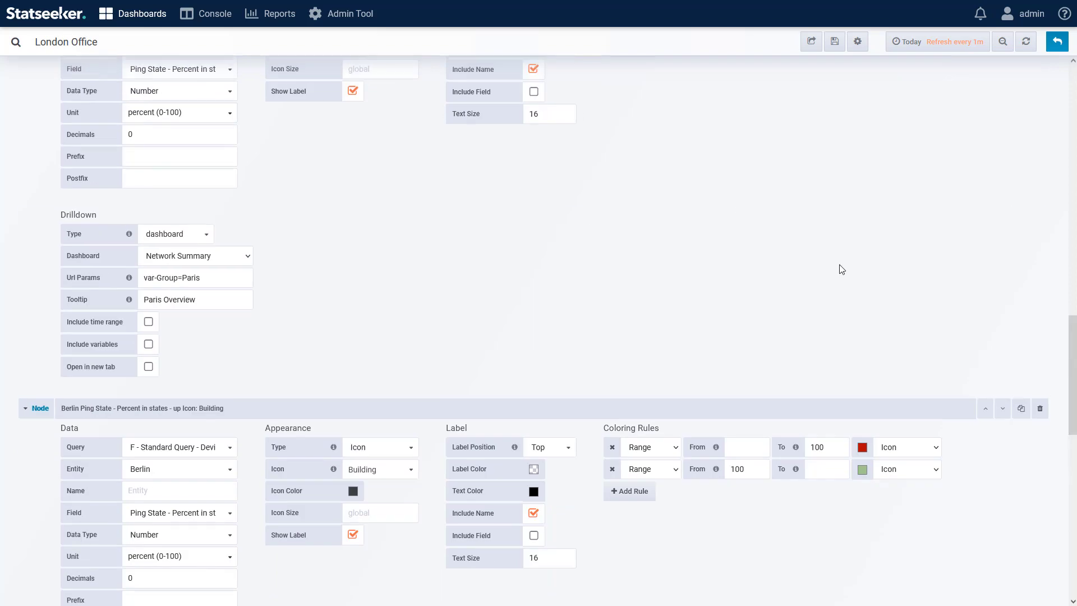
Step: Return to the London Office dashboard and save it
left_click(1057, 41)
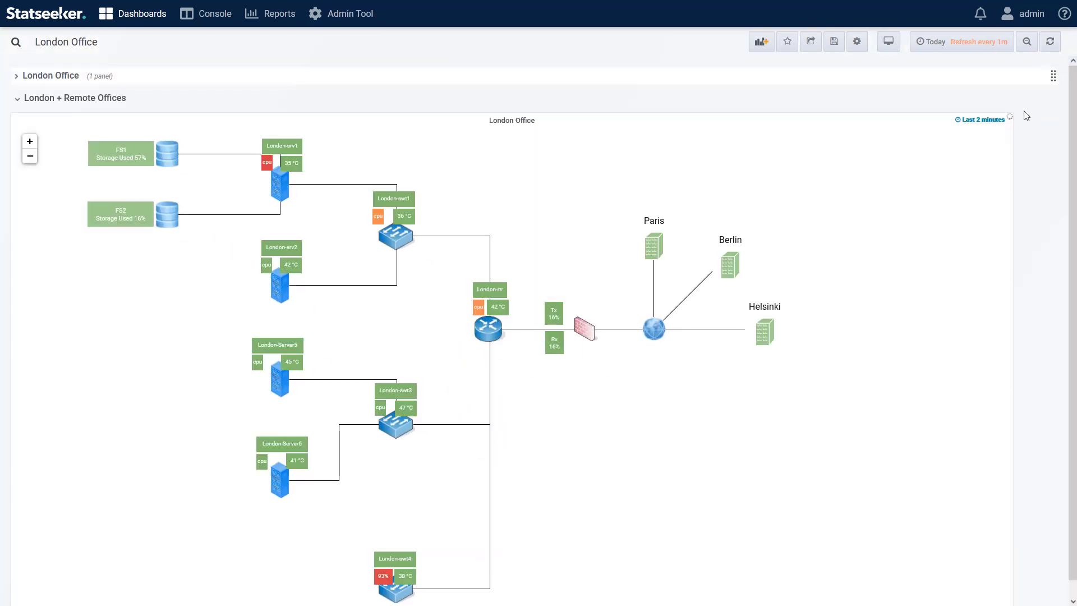
left_click(835, 44)
left_click(511, 232)
Step: Test the Berlin node's drilldown to the Network Summary dashboard, and go back to the London Office dashboard
left_click(729, 270)
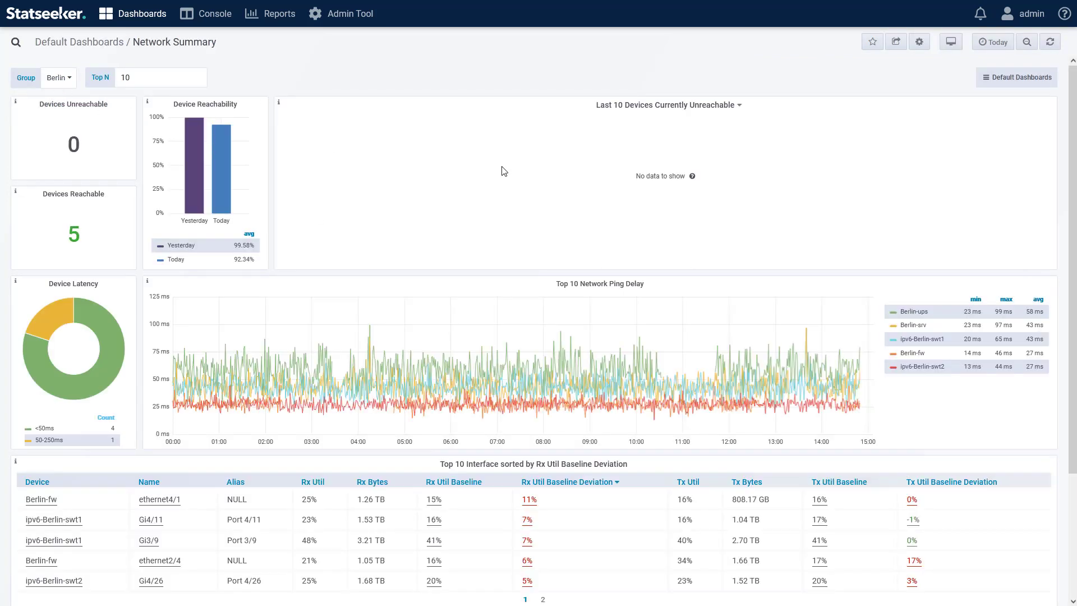
key("alt+Left")
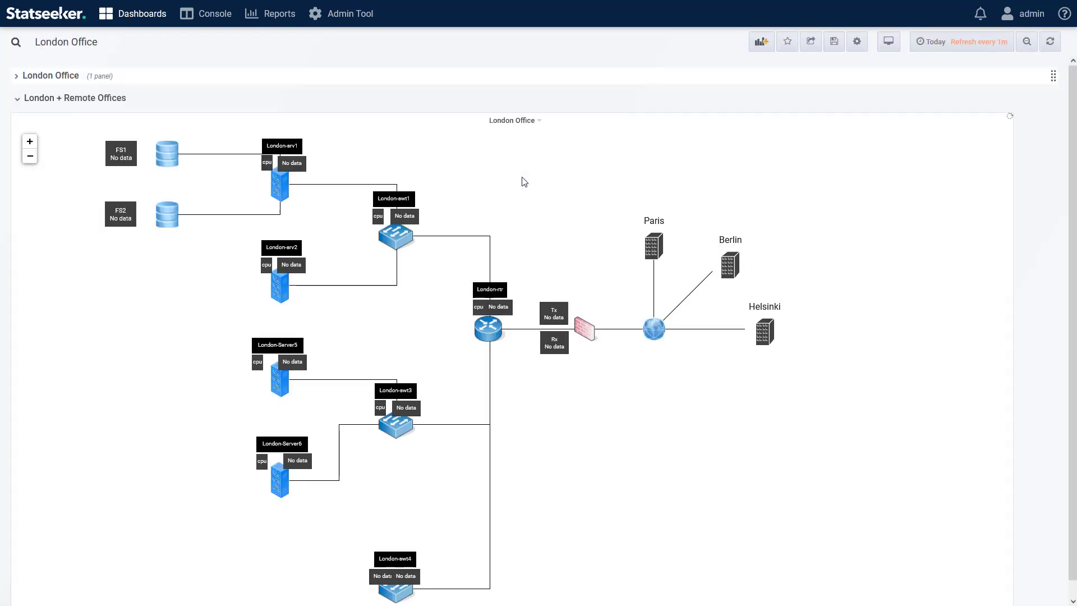